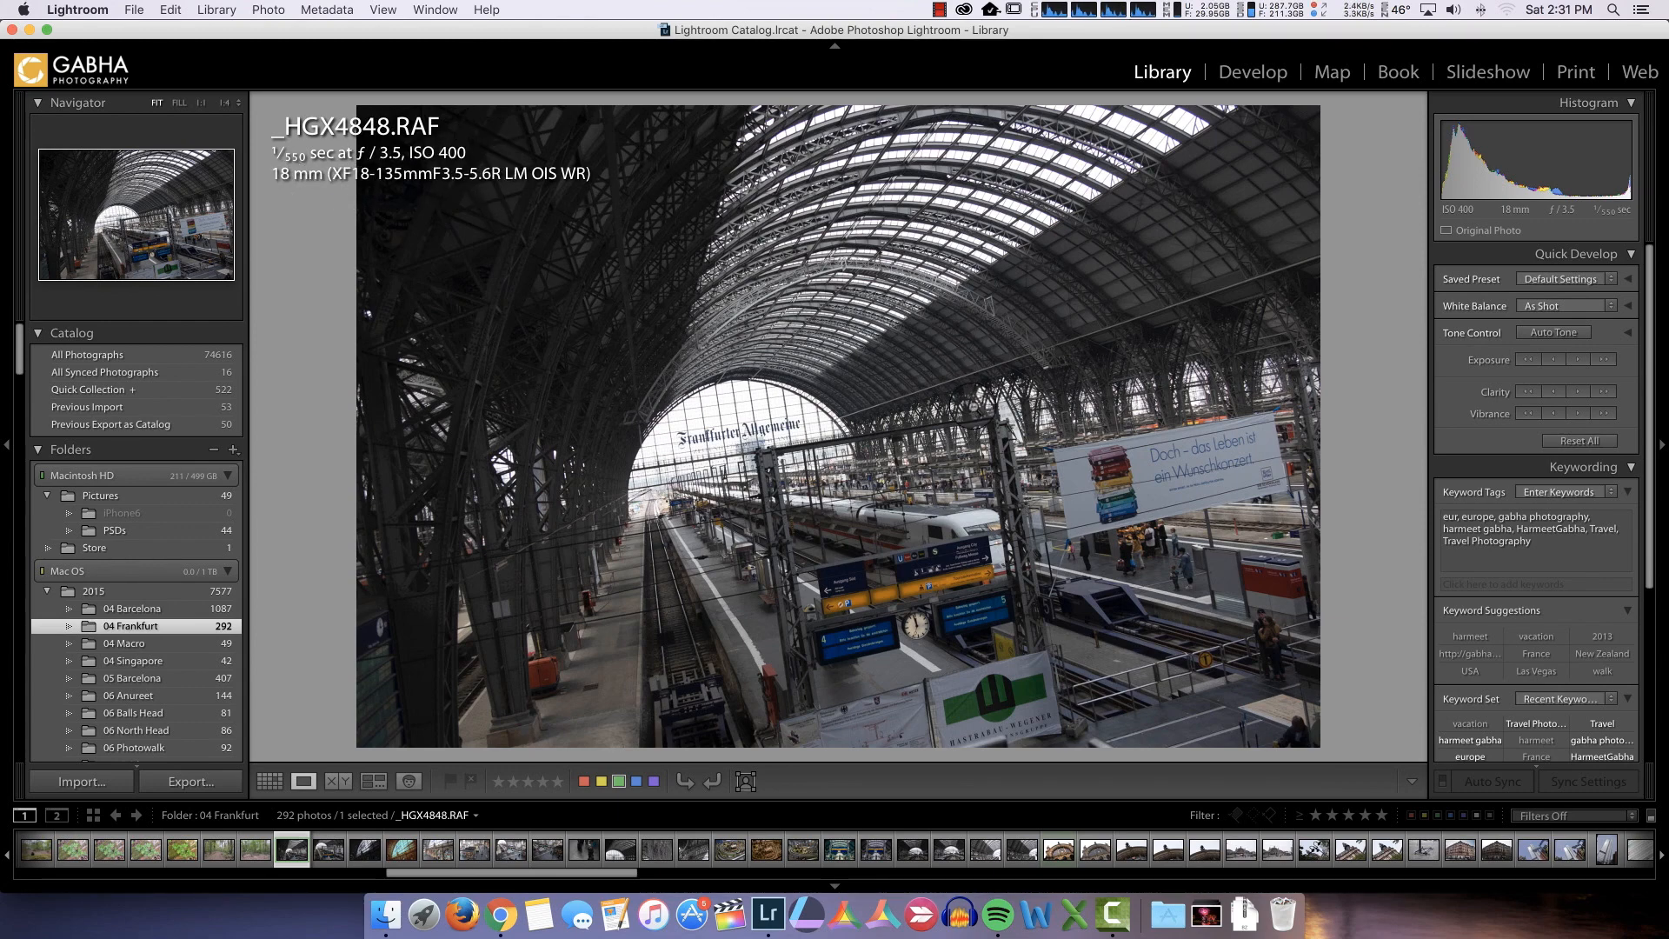
# Open the station photo in the Develop module and set Highlights to −56 and Shadows to +100
pyautogui.click(1253, 74)
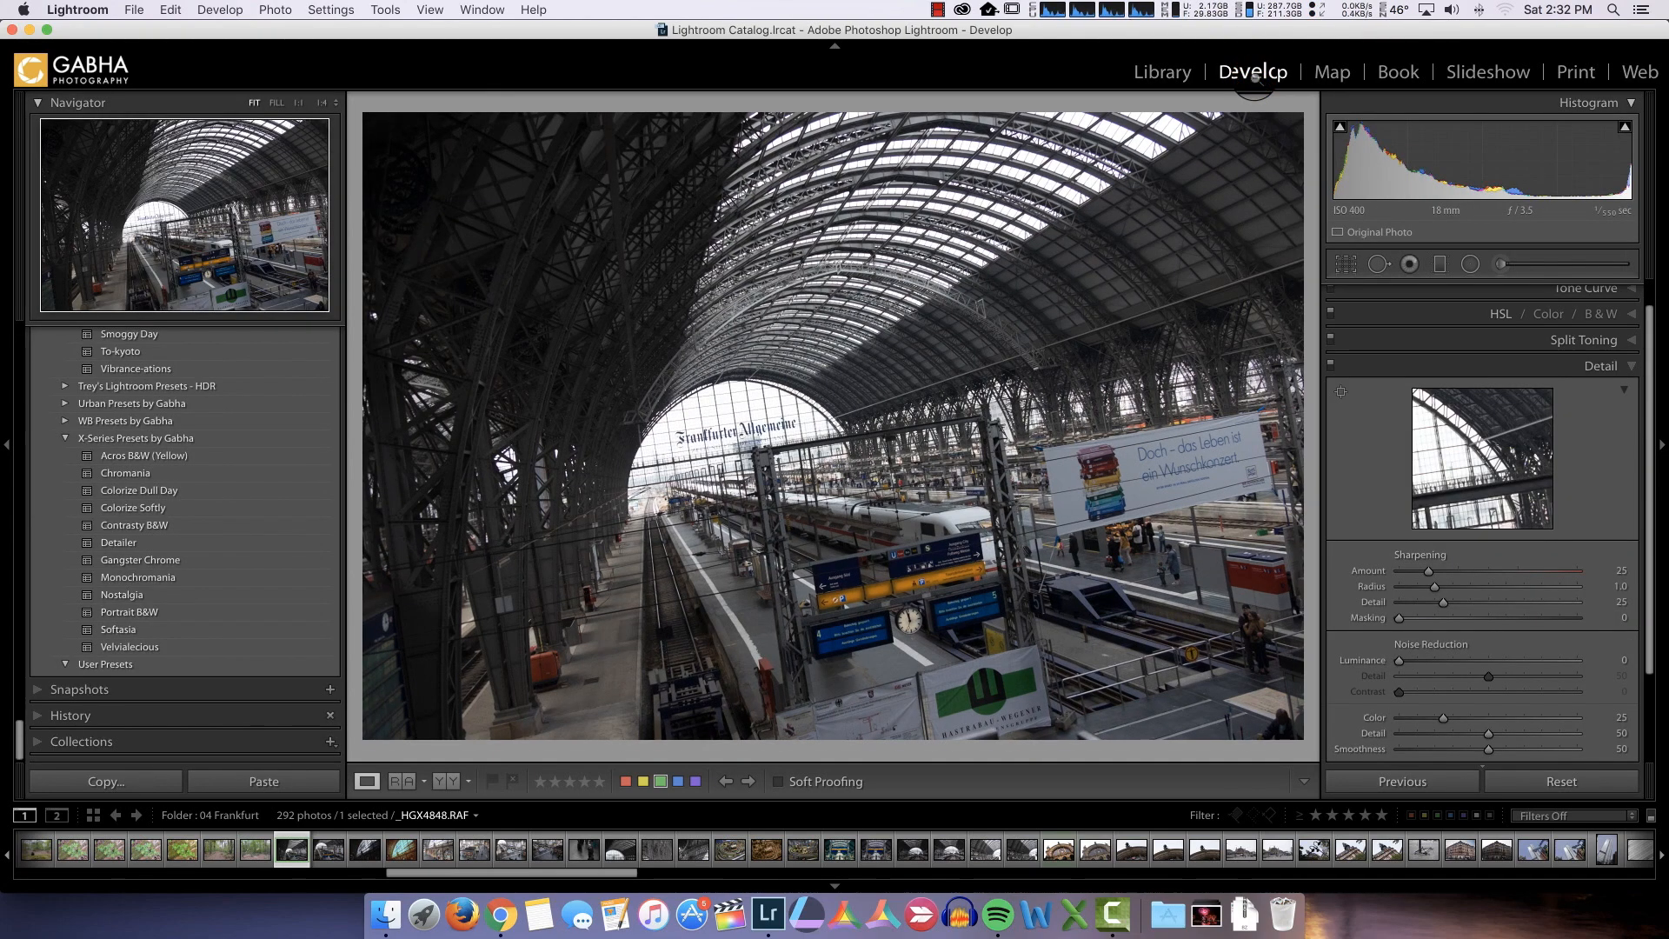
pyautogui.scroll(3, 1575, 548)
pyautogui.click(1613, 296)
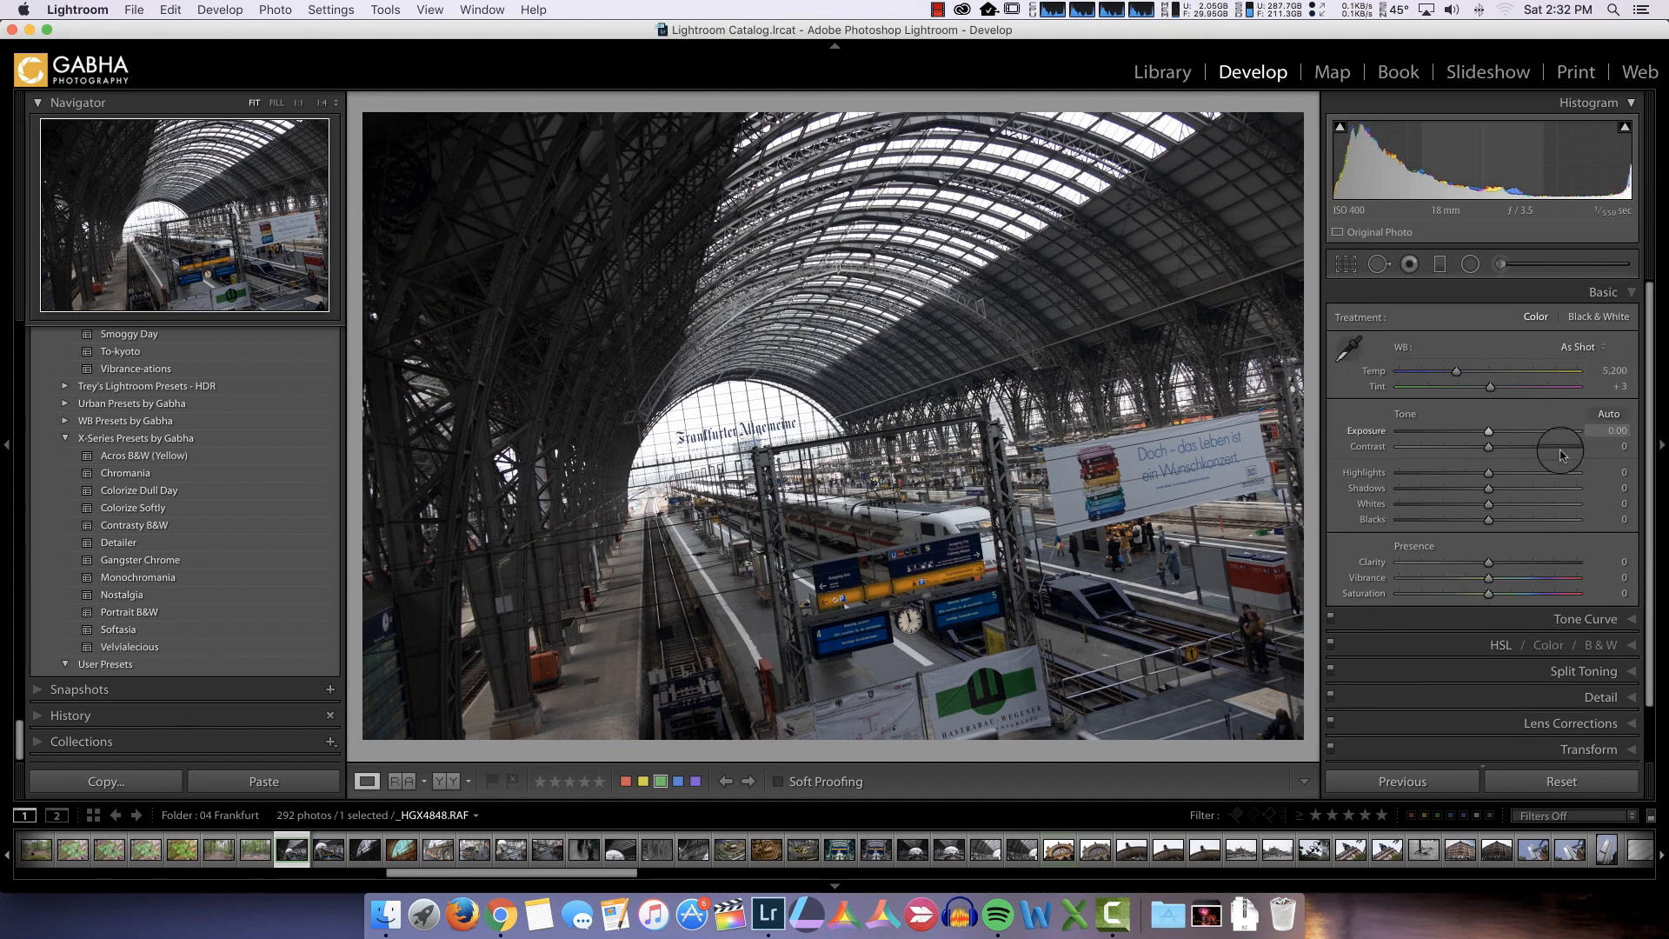
pyautogui.click(1488, 473)
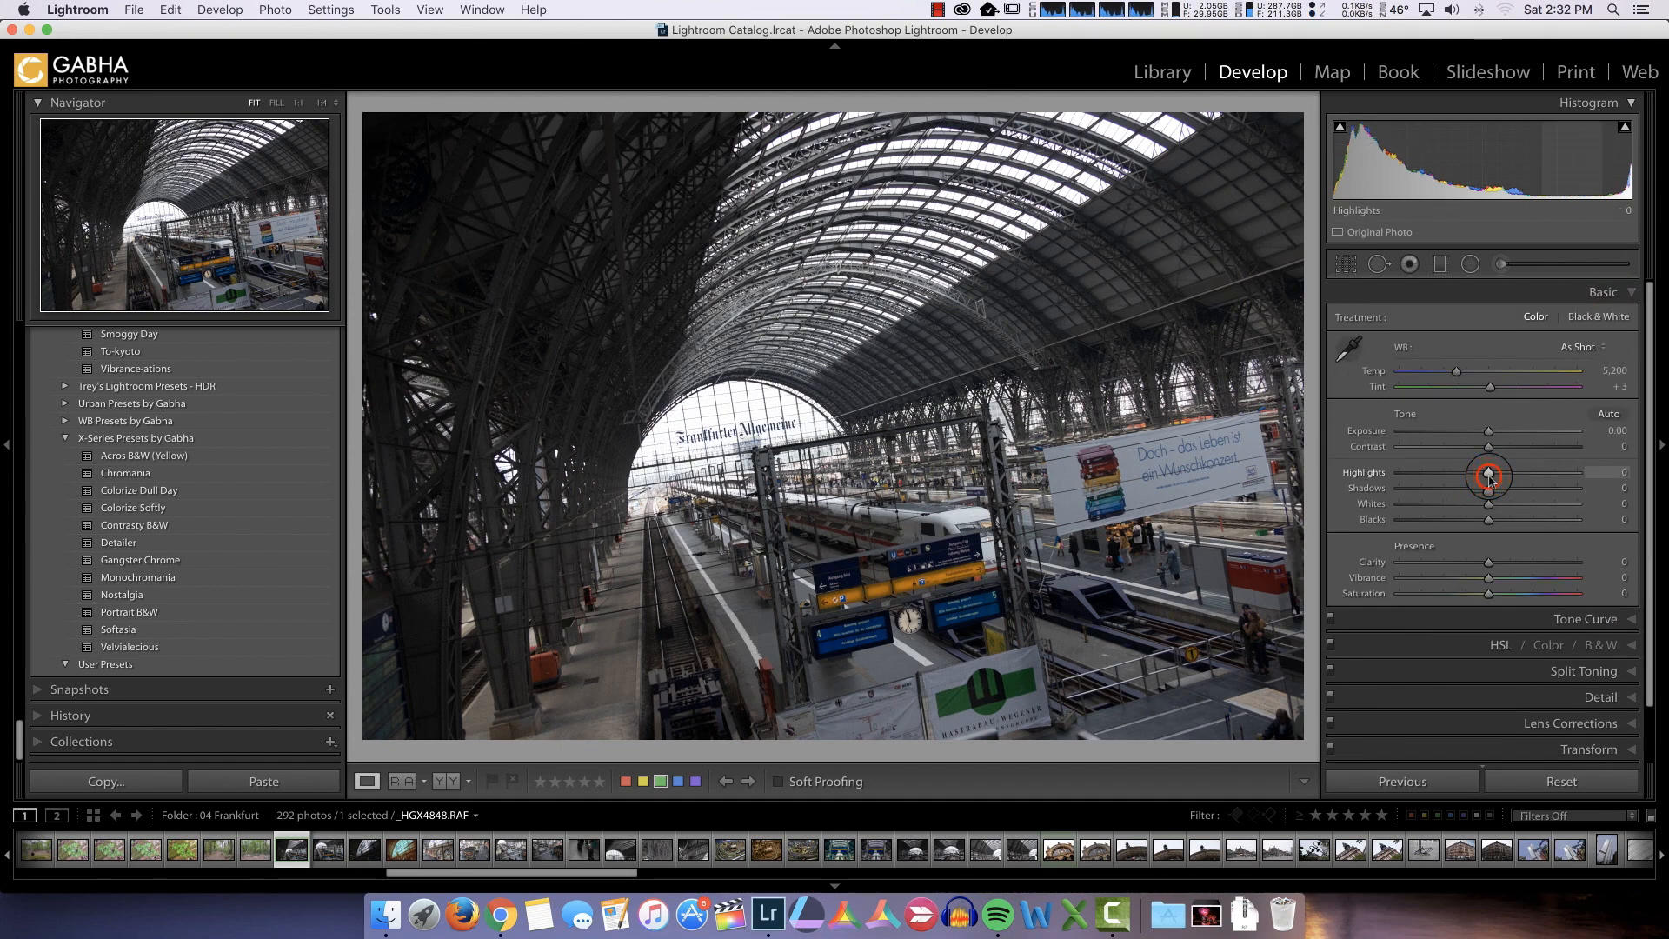
pyautogui.moveTo(1489, 478); pyautogui.dragTo(1395, 478)
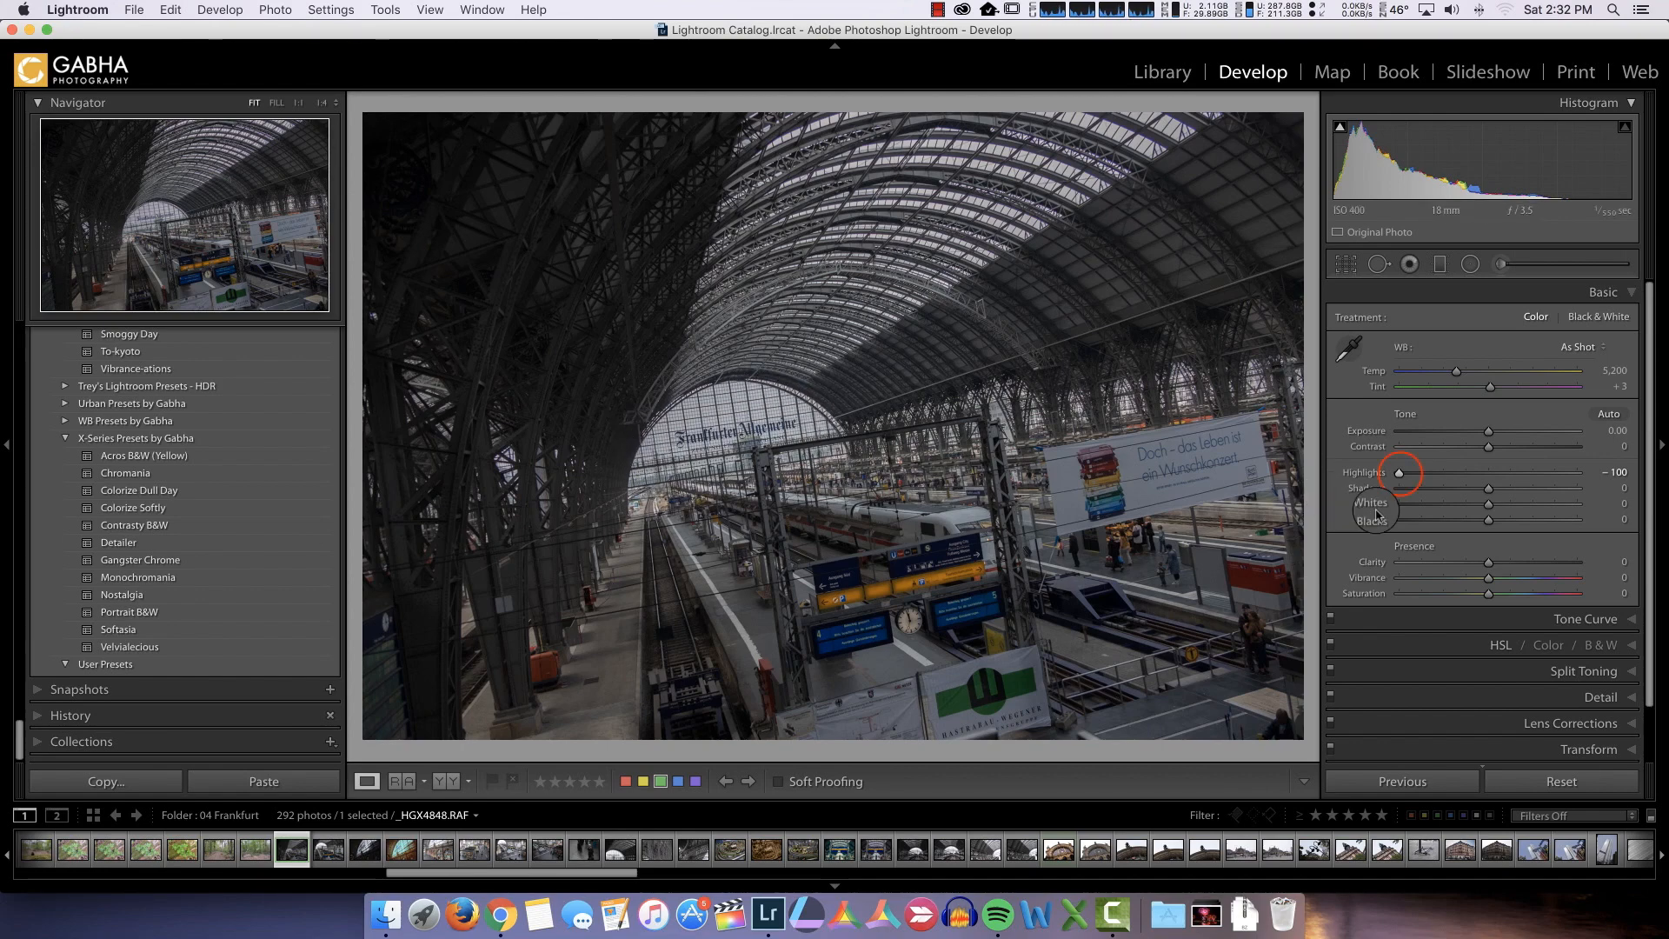
pyautogui.moveTo(1400, 473); pyautogui.dragTo(1442, 476)
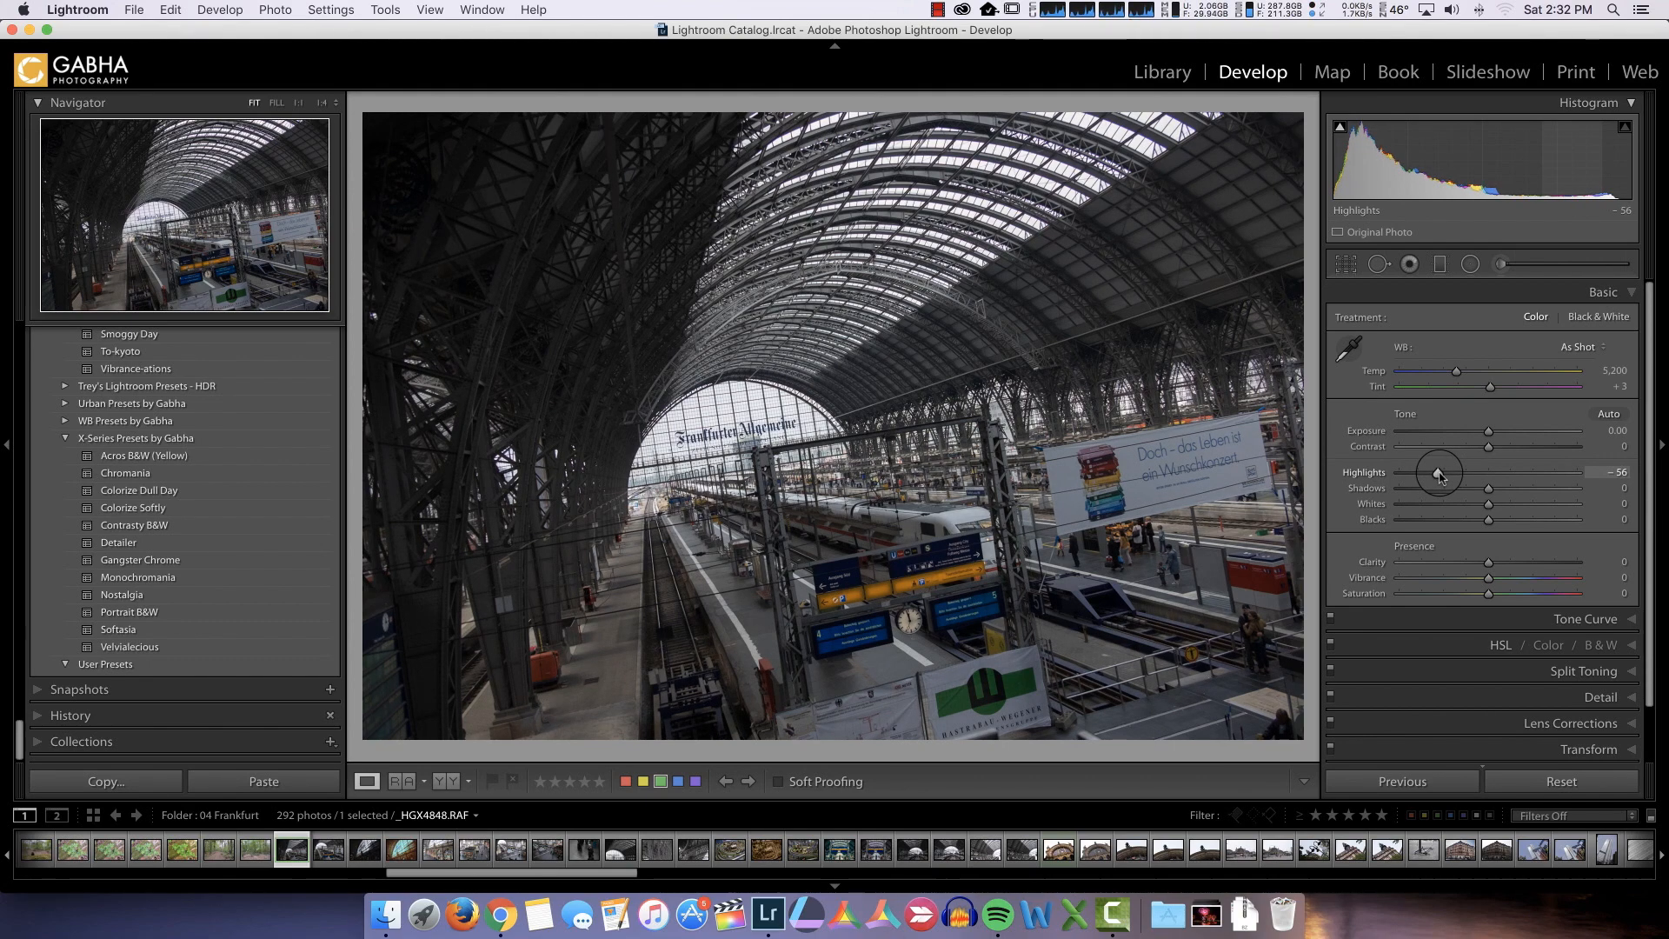
pyautogui.moveTo(1488, 487); pyautogui.dragTo(1597, 497)
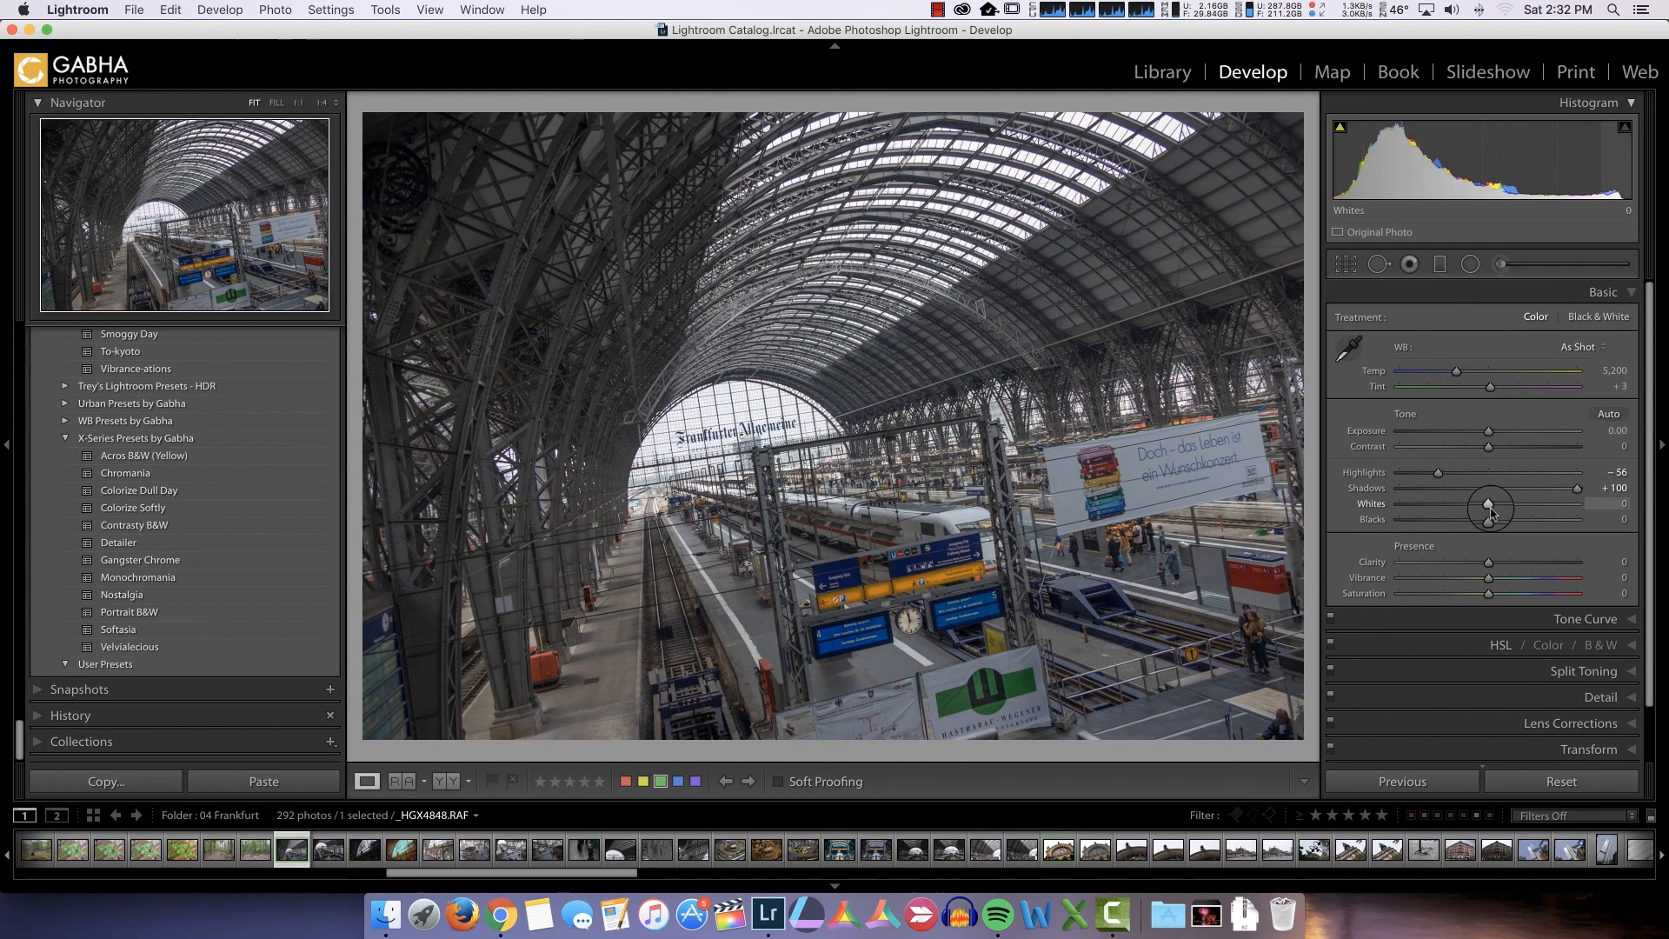
# Set the photo's Whites to +44 using the clipping preview, and Blacks to −26
pyautogui.moveTo(1489, 508); pyautogui.dragTo(1532, 510)
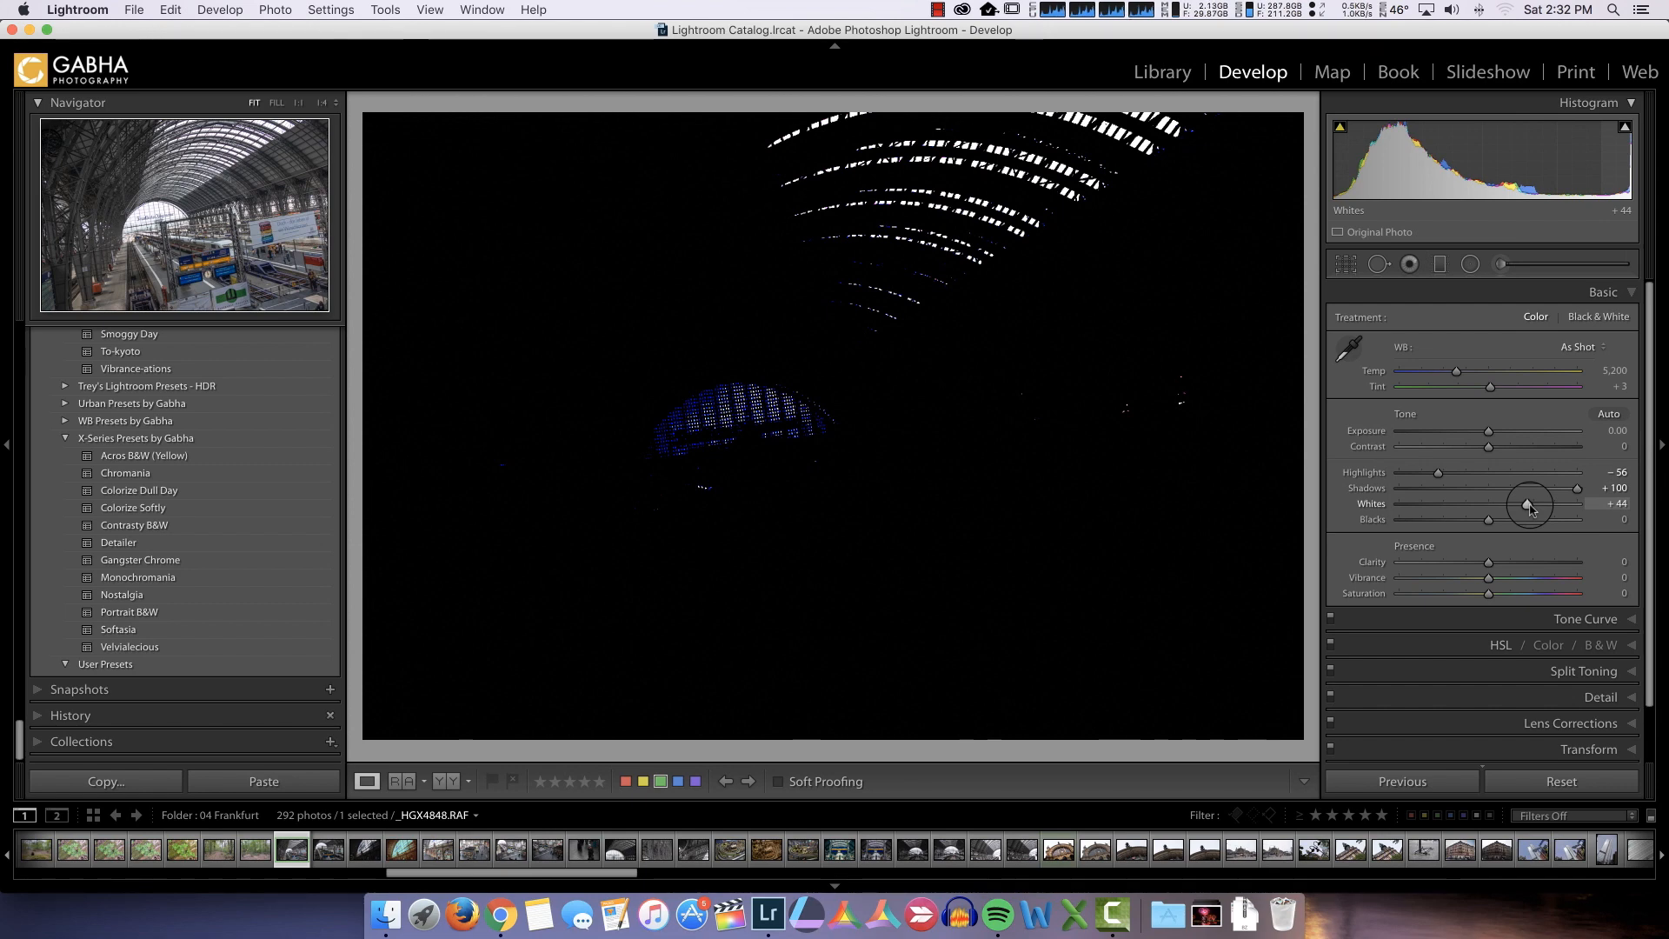
pyautogui.moveTo(1531, 509); pyautogui.dragTo(1531, 509)
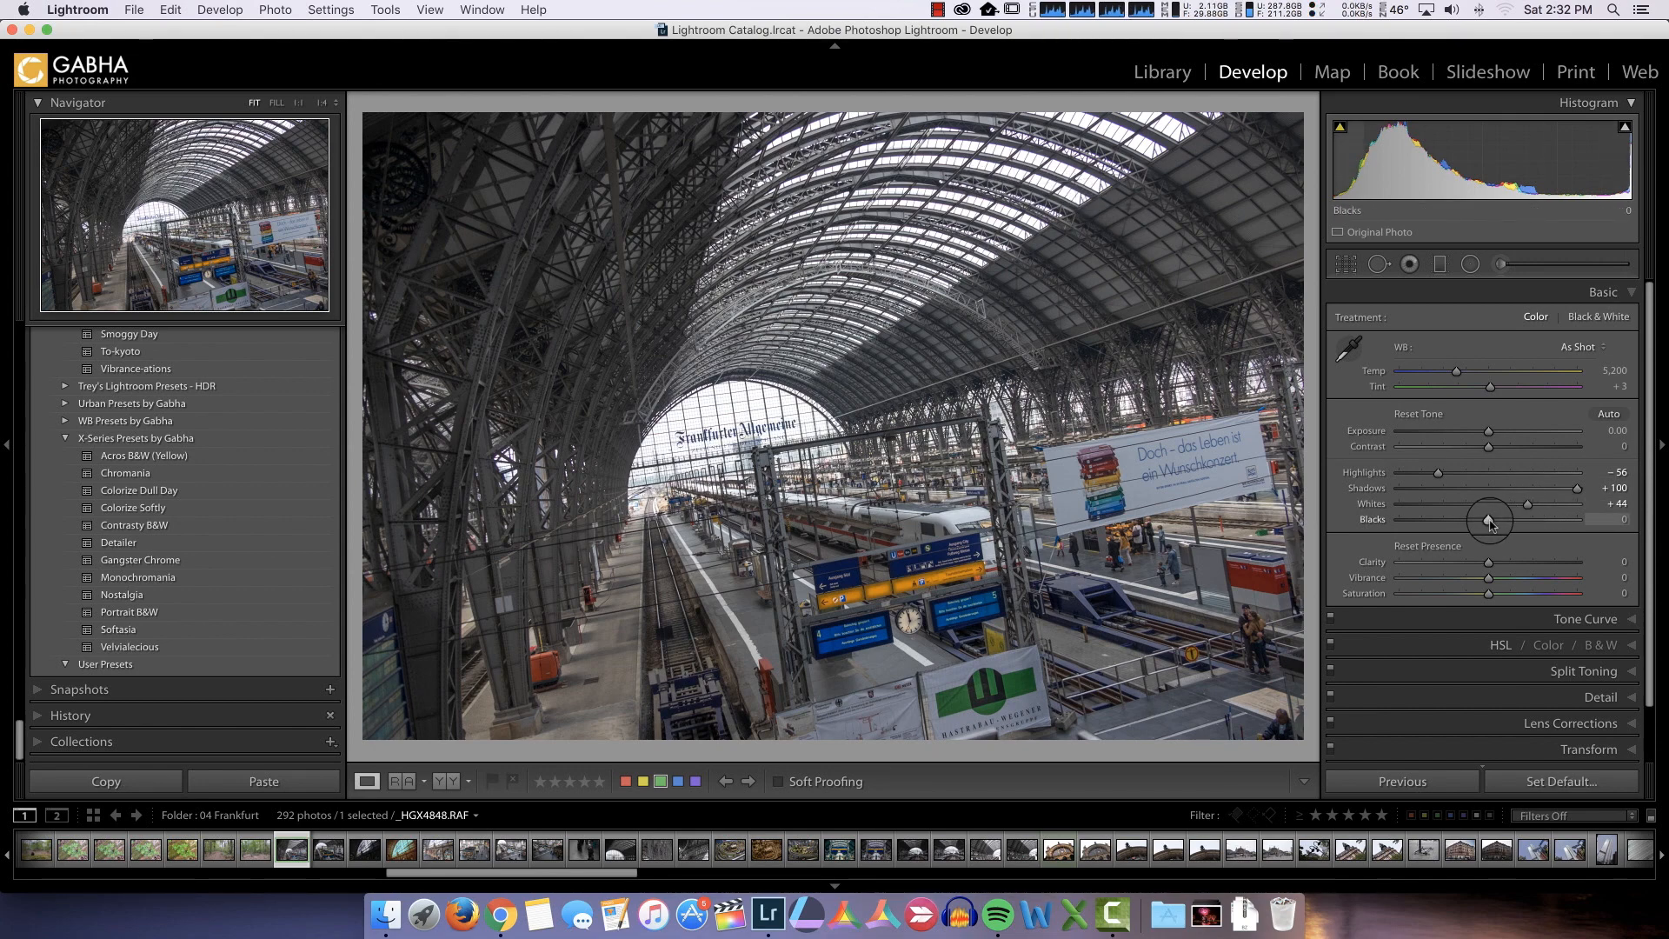
pyautogui.keyDown('alt'); pyautogui.moveTo(1489, 522); pyautogui.dragTo(1466, 524); pyautogui.keyUp('alt')
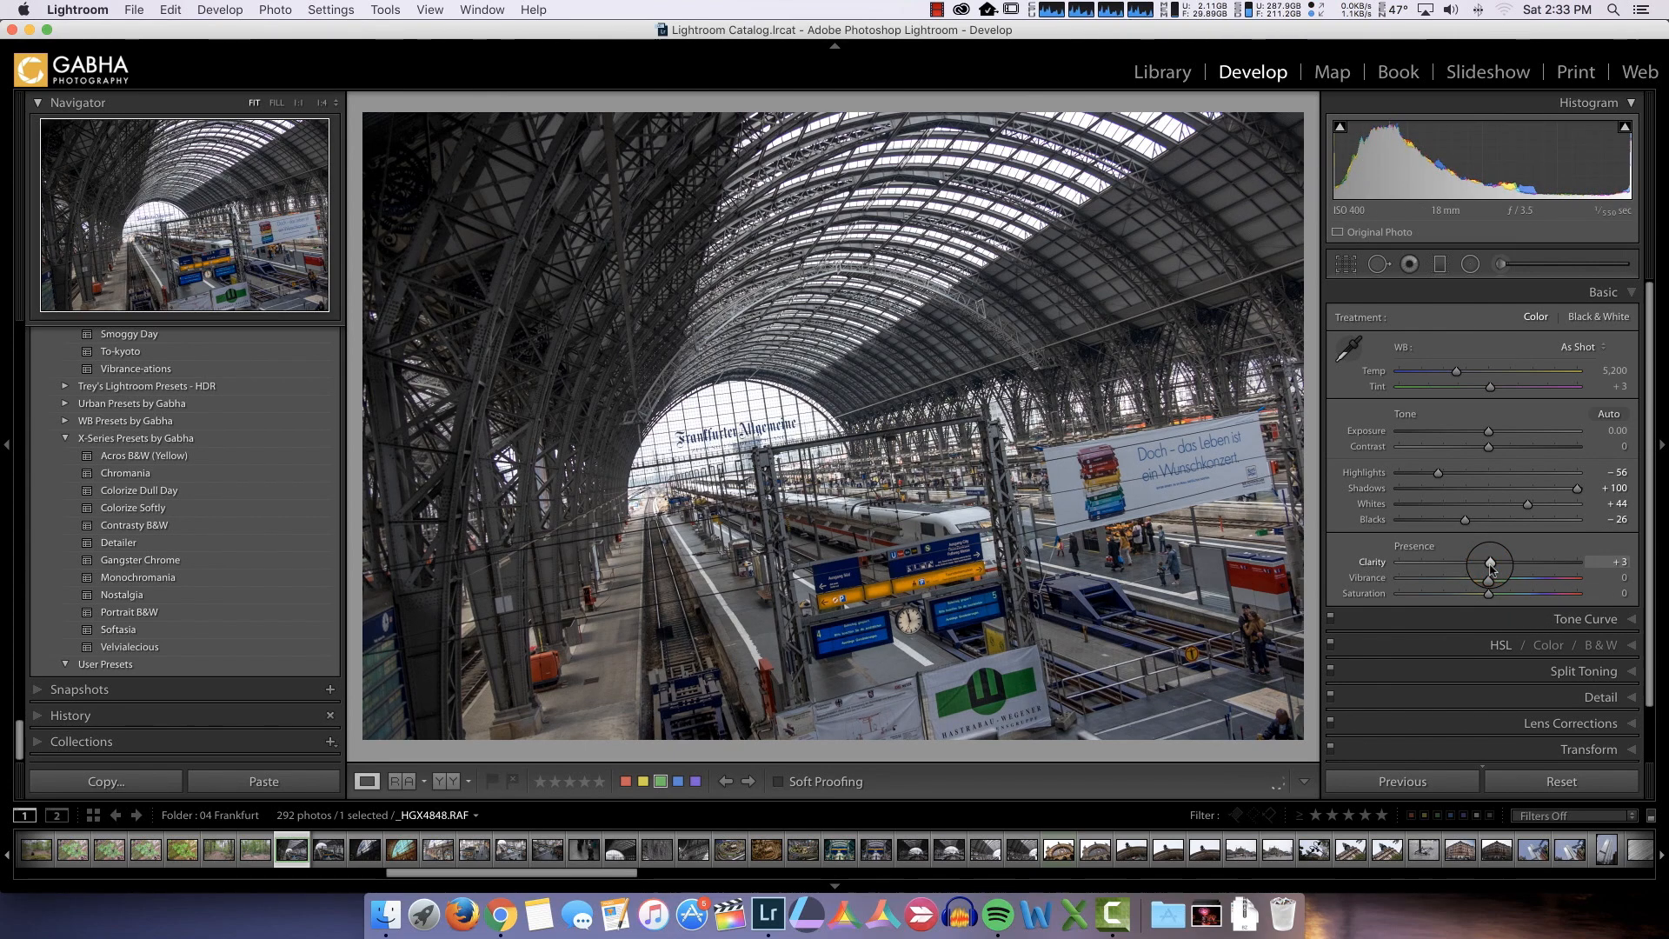
# Set the photo's Clarity to +100, Vibrance to +6 and Saturation to −3
pyautogui.moveTo(1489, 565); pyautogui.dragTo(1641, 569)
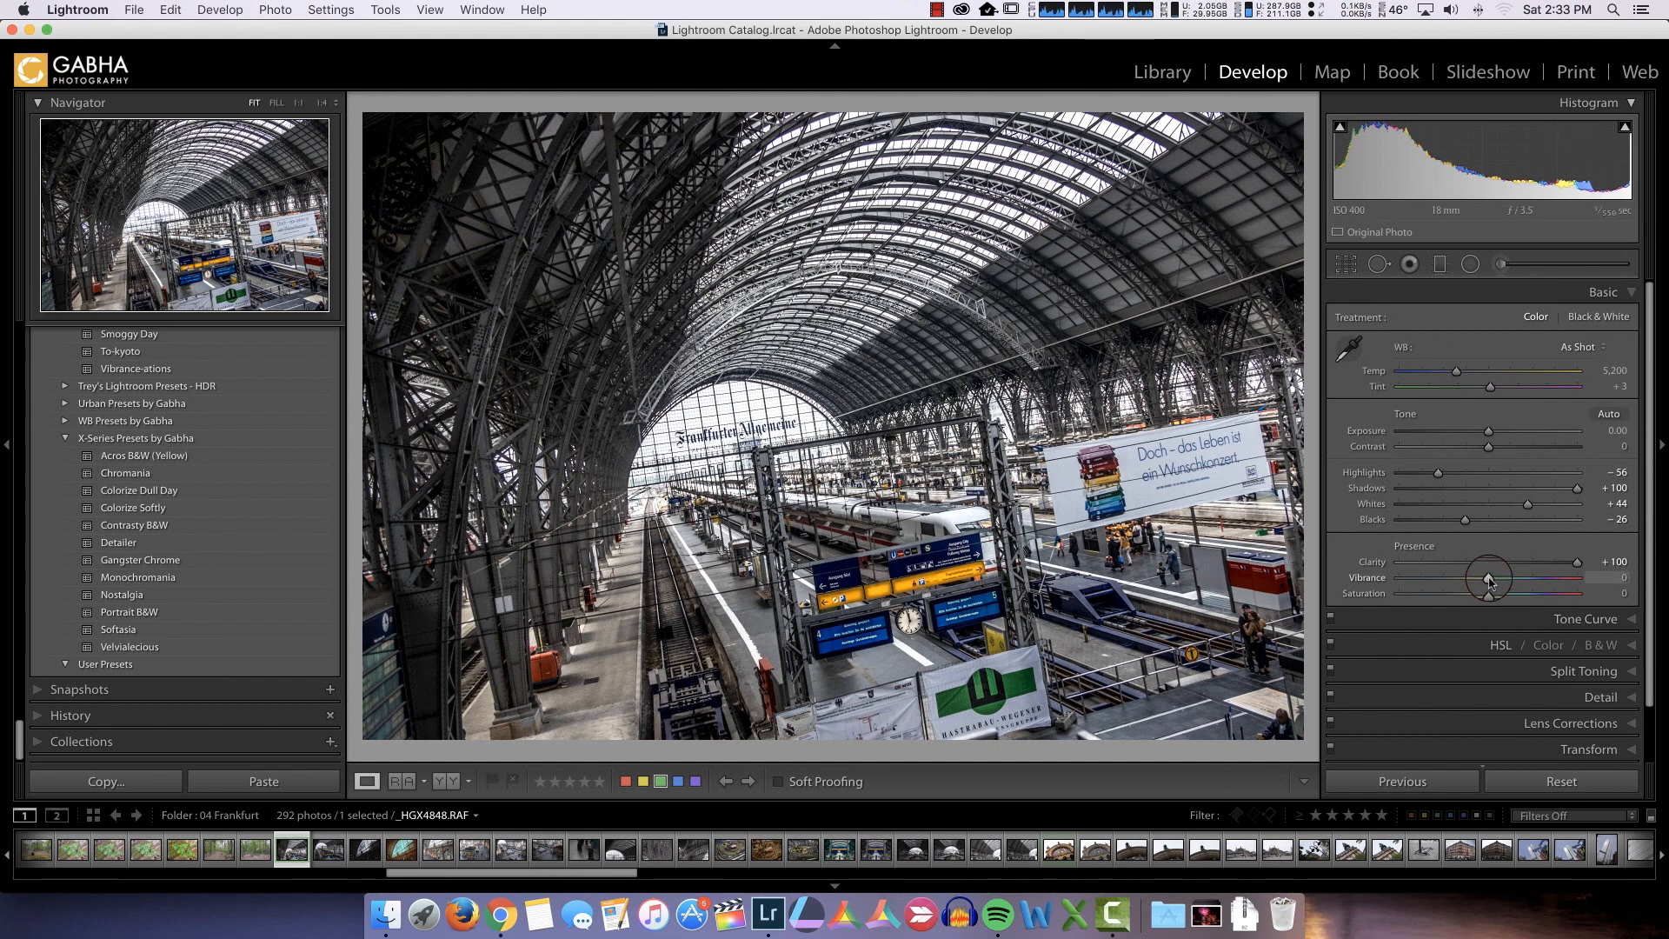
pyautogui.moveTo(1490, 582); pyautogui.dragTo(1494, 583)
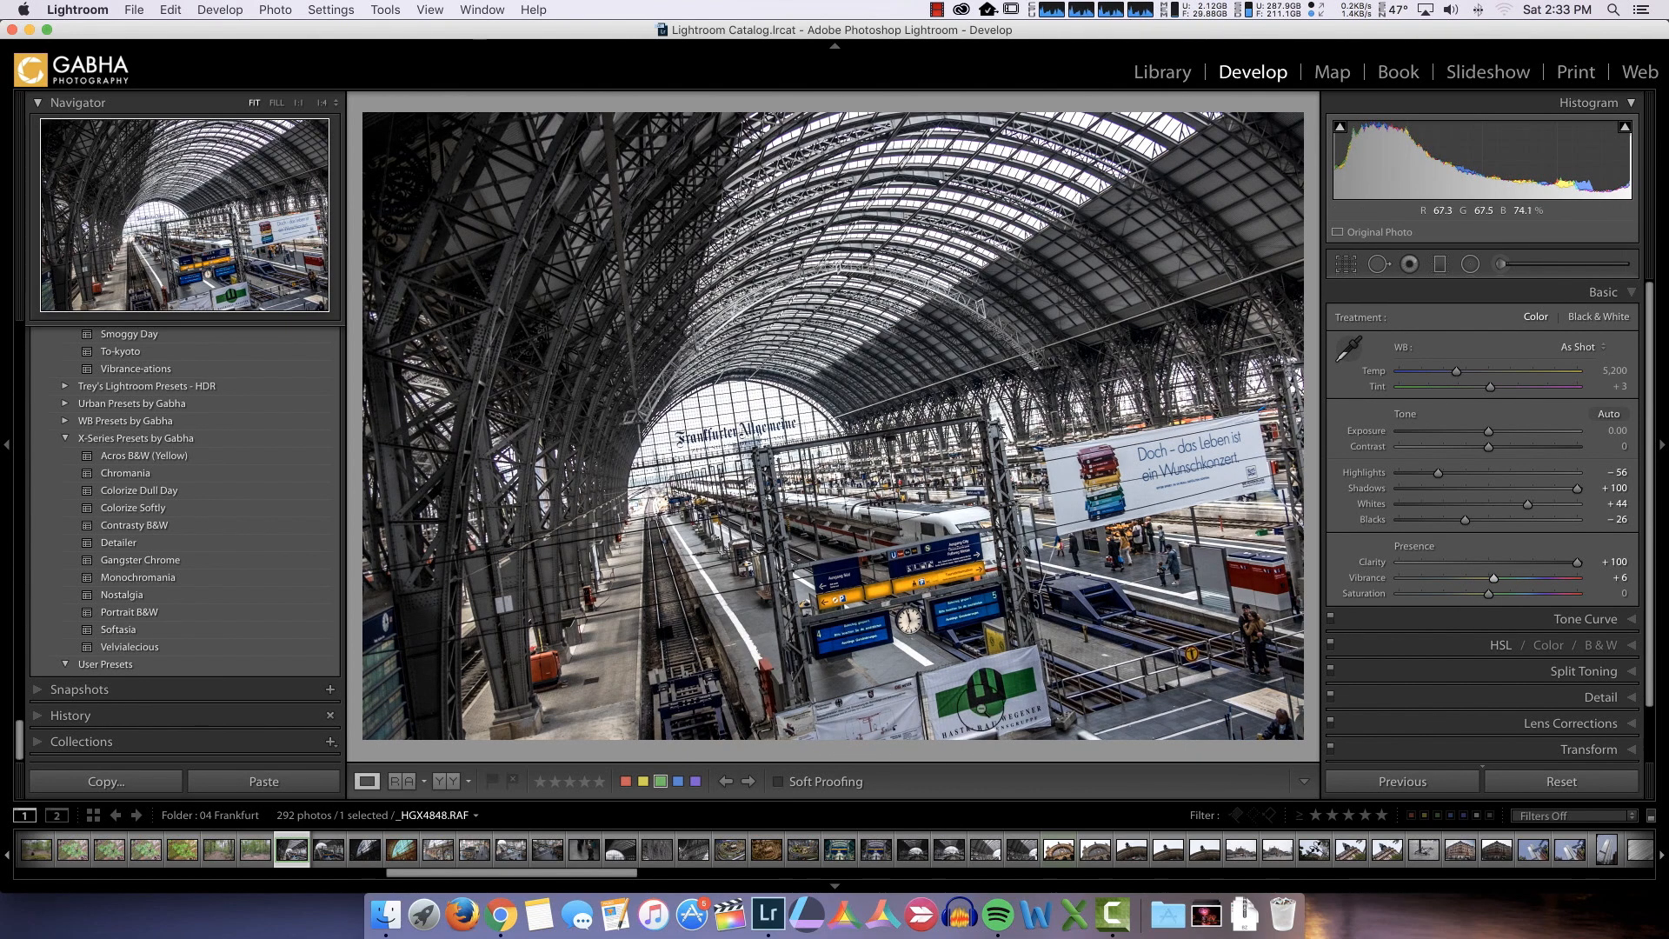
pyautogui.click(1489, 595)
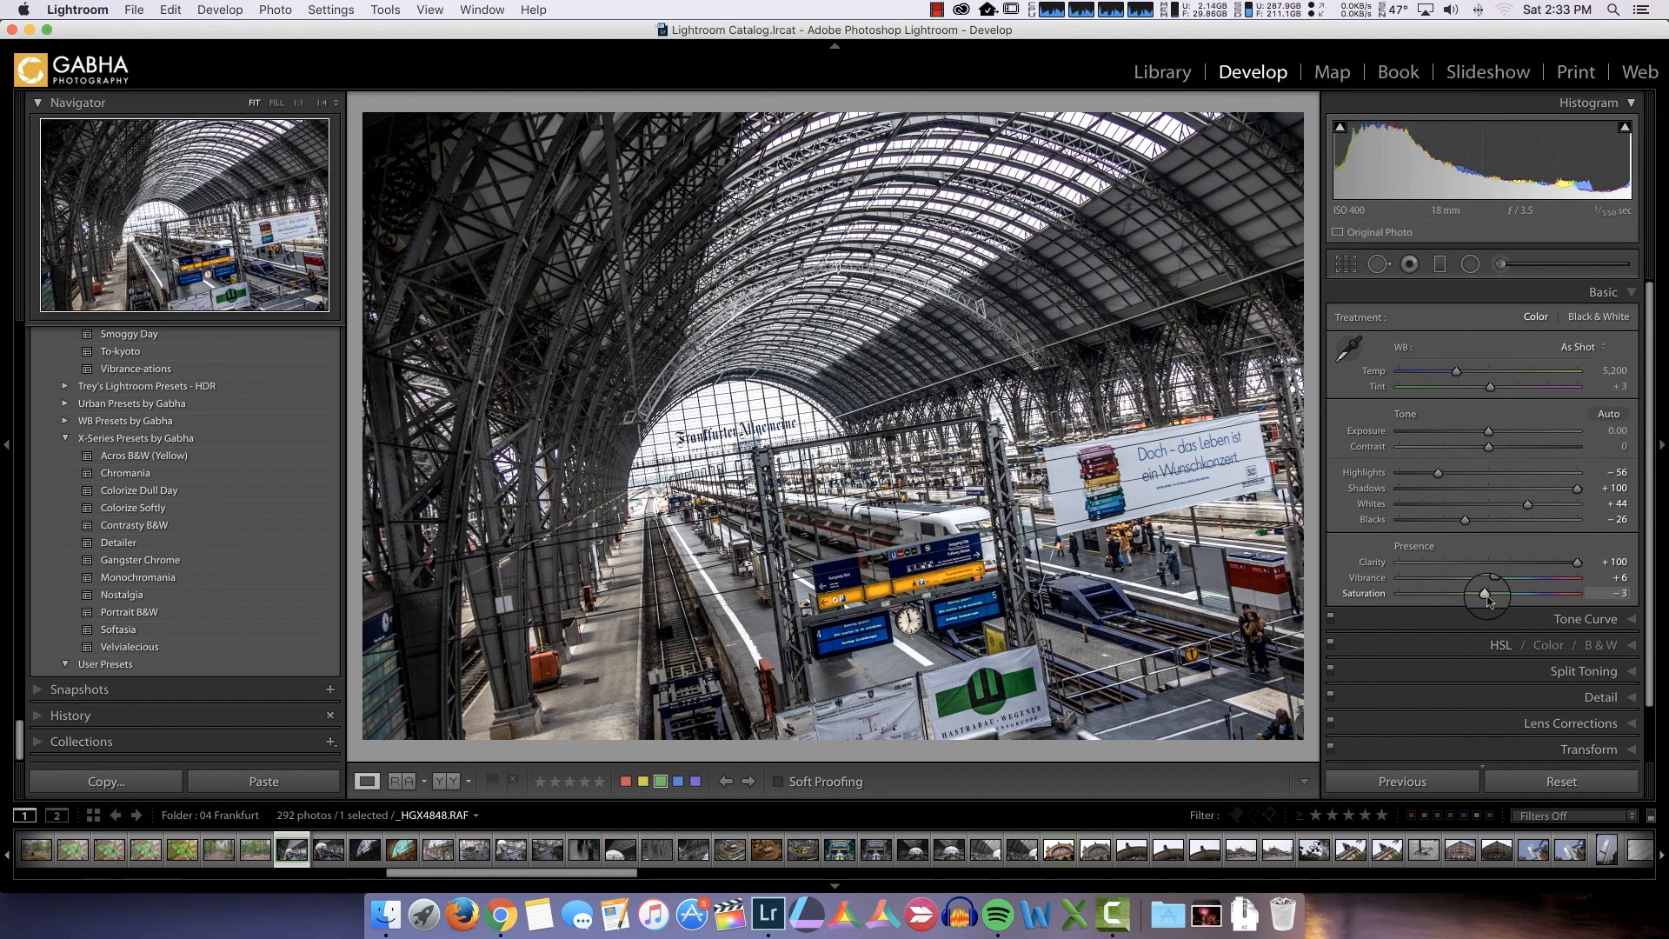
# Sharpen the photo with an Amount of 81 and a Radius of 1.2
pyautogui.click(1604, 620)
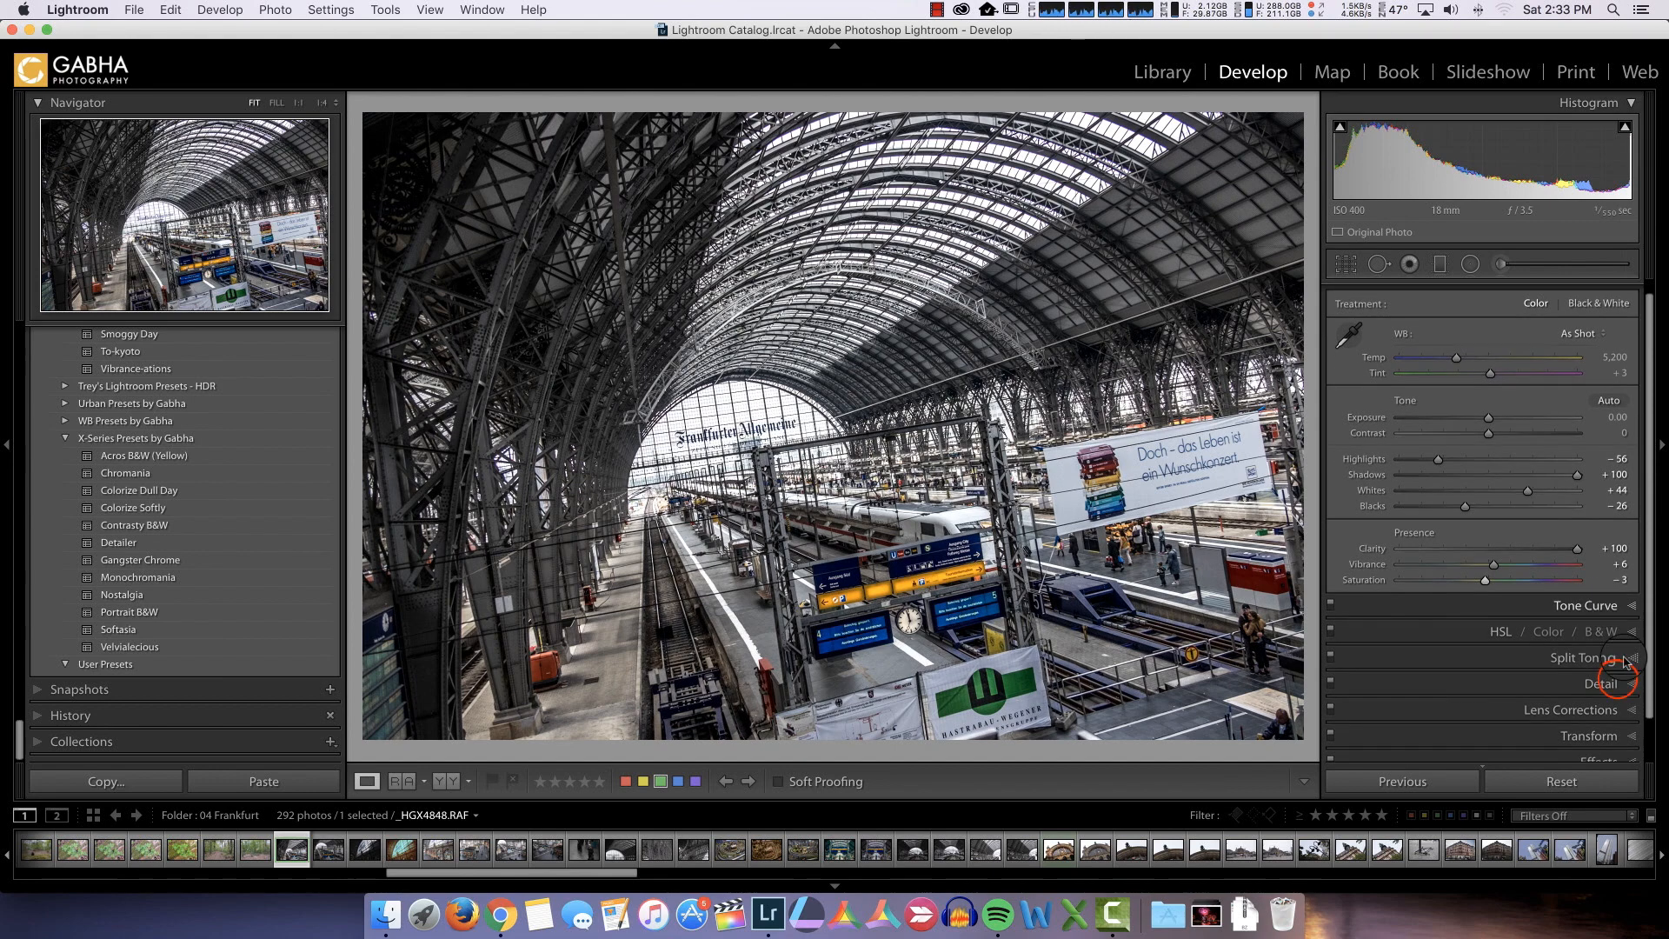
pyautogui.click(1608, 680)
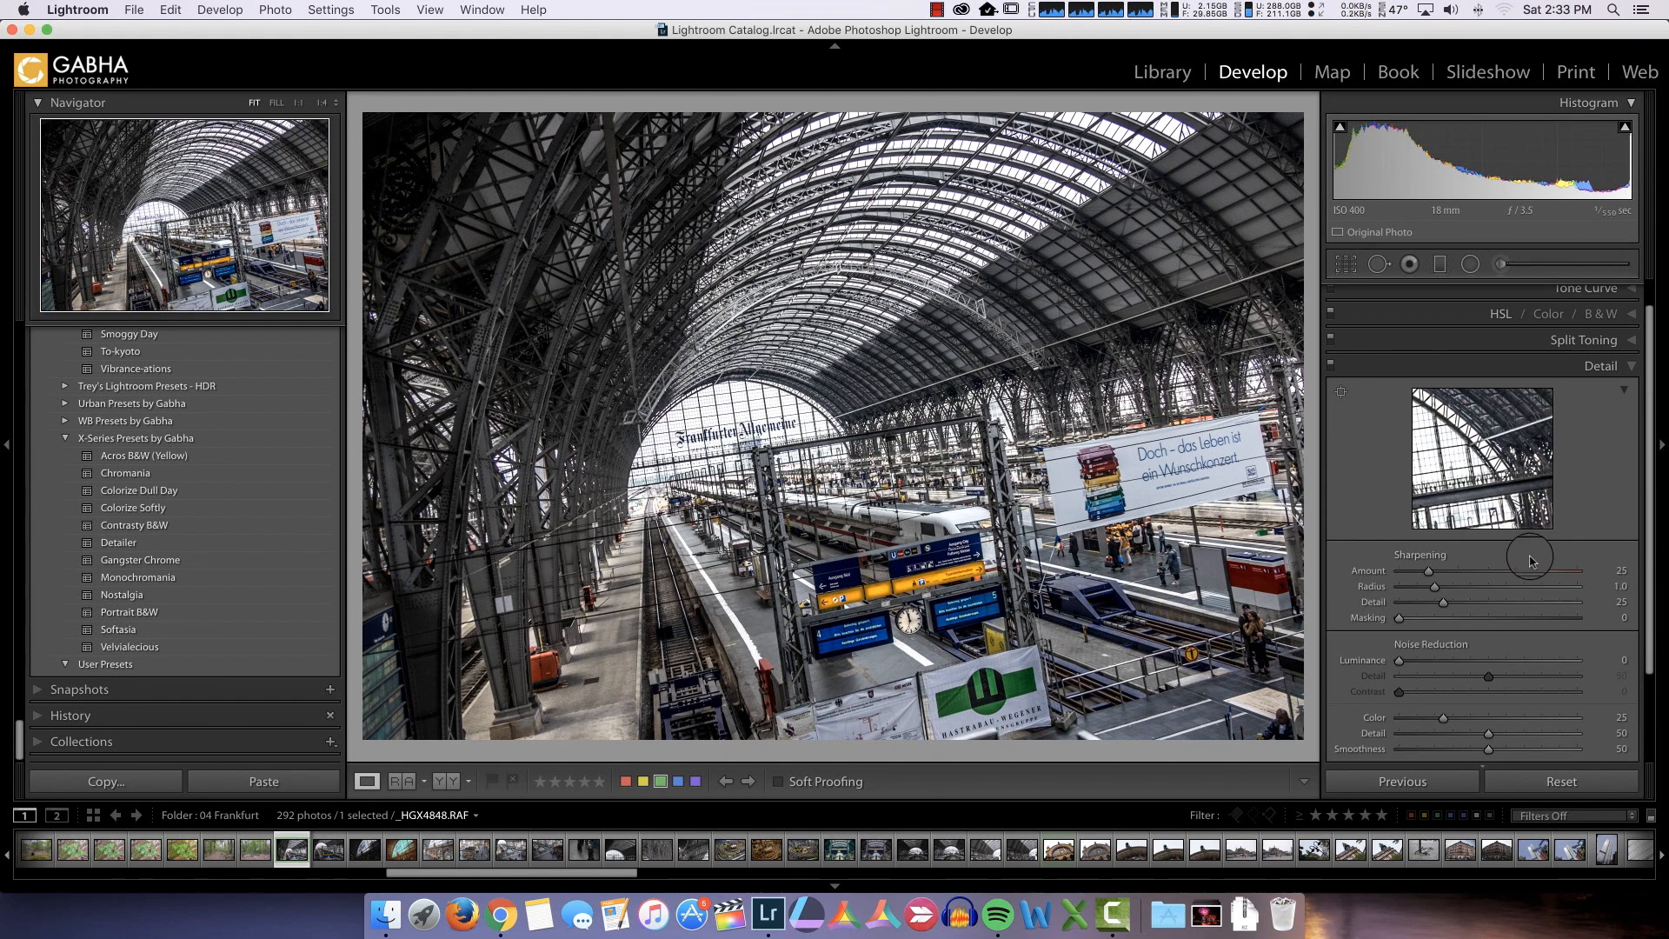
pyautogui.click(1428, 571)
pyautogui.moveTo(1430, 573); pyautogui.dragTo(1498, 575)
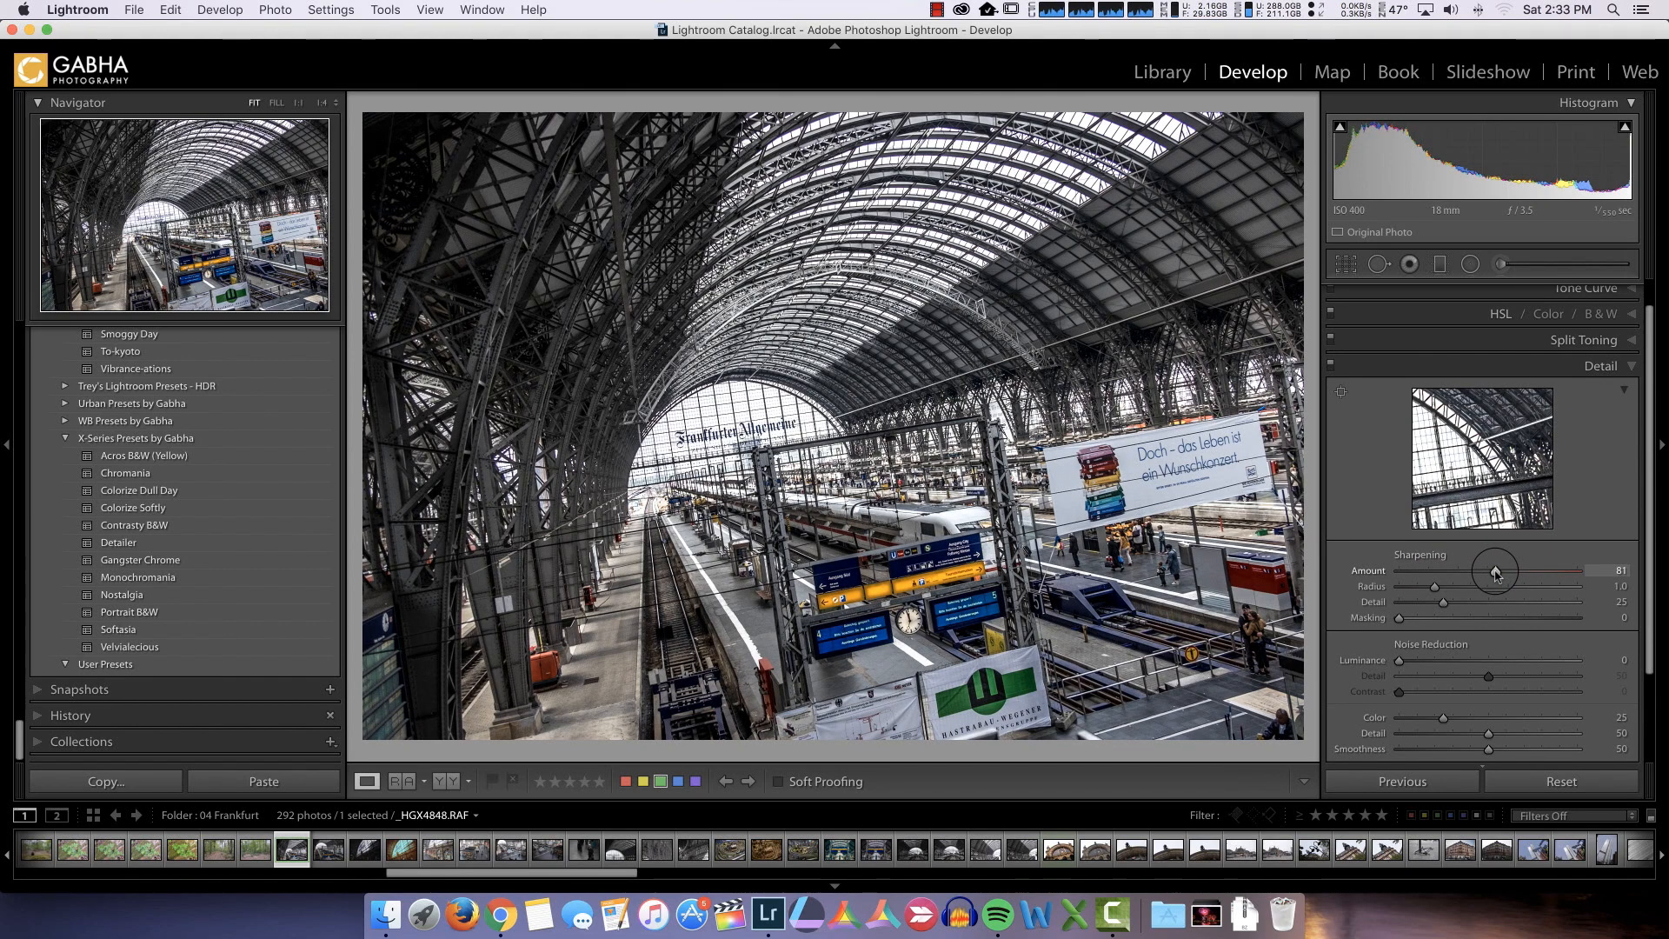
pyautogui.moveTo(1435, 586); pyautogui.dragTo(1444, 591)
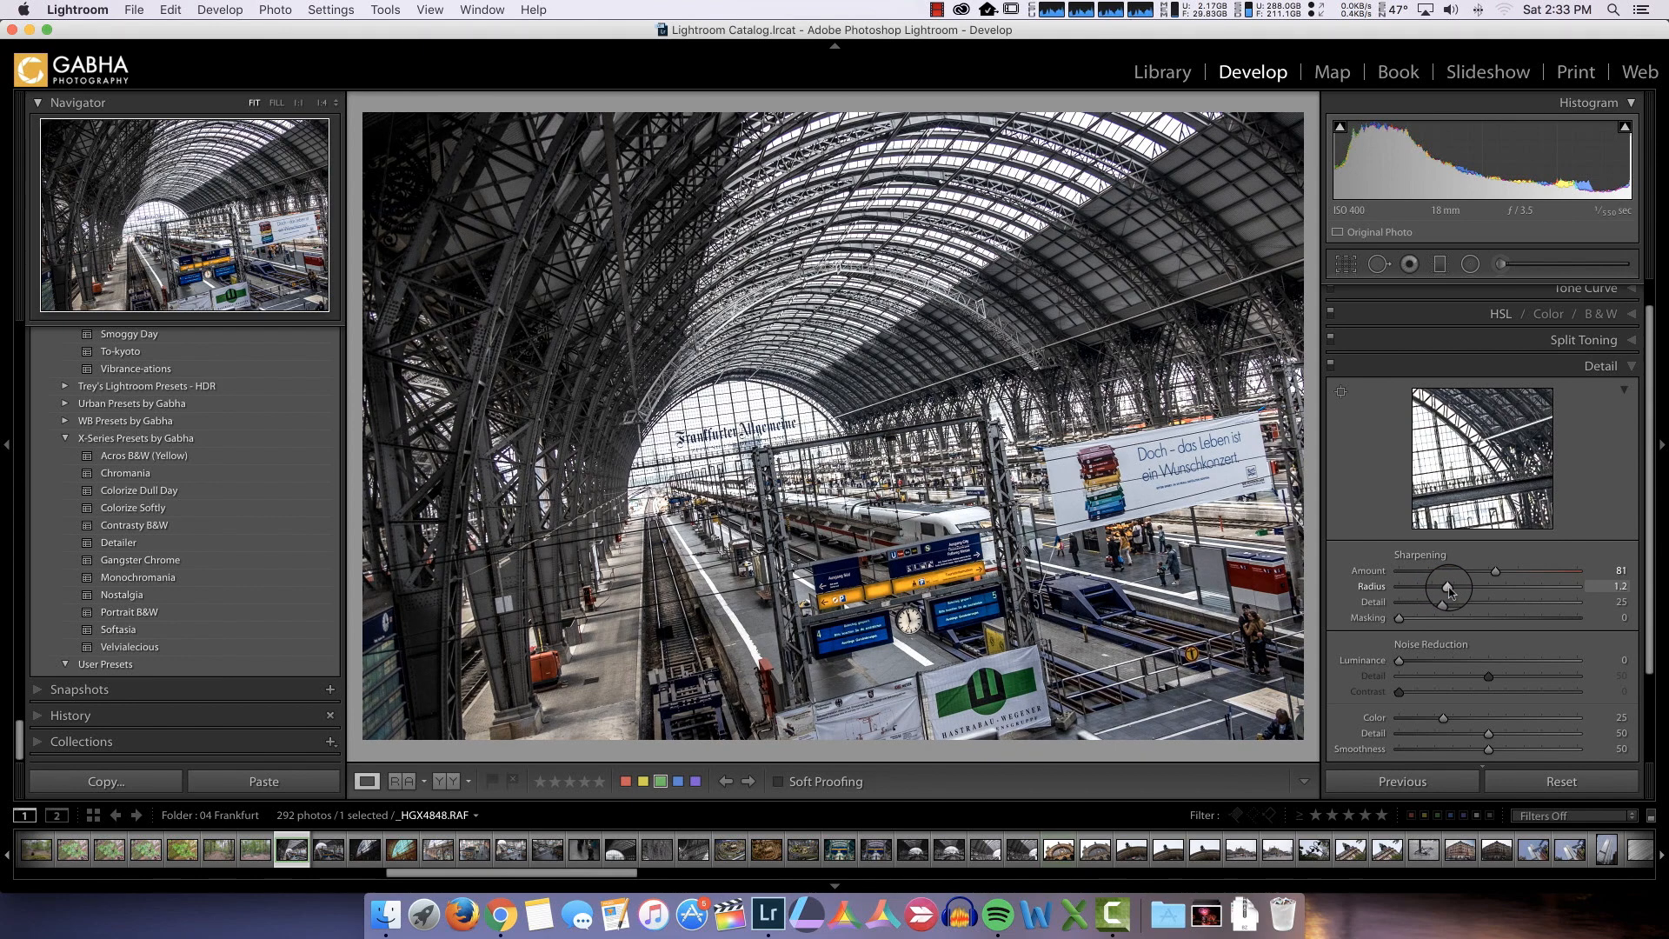
# Set the sharpening Masking to 57 while viewing the black-and-white mask preview
pyautogui.click(1401, 619)
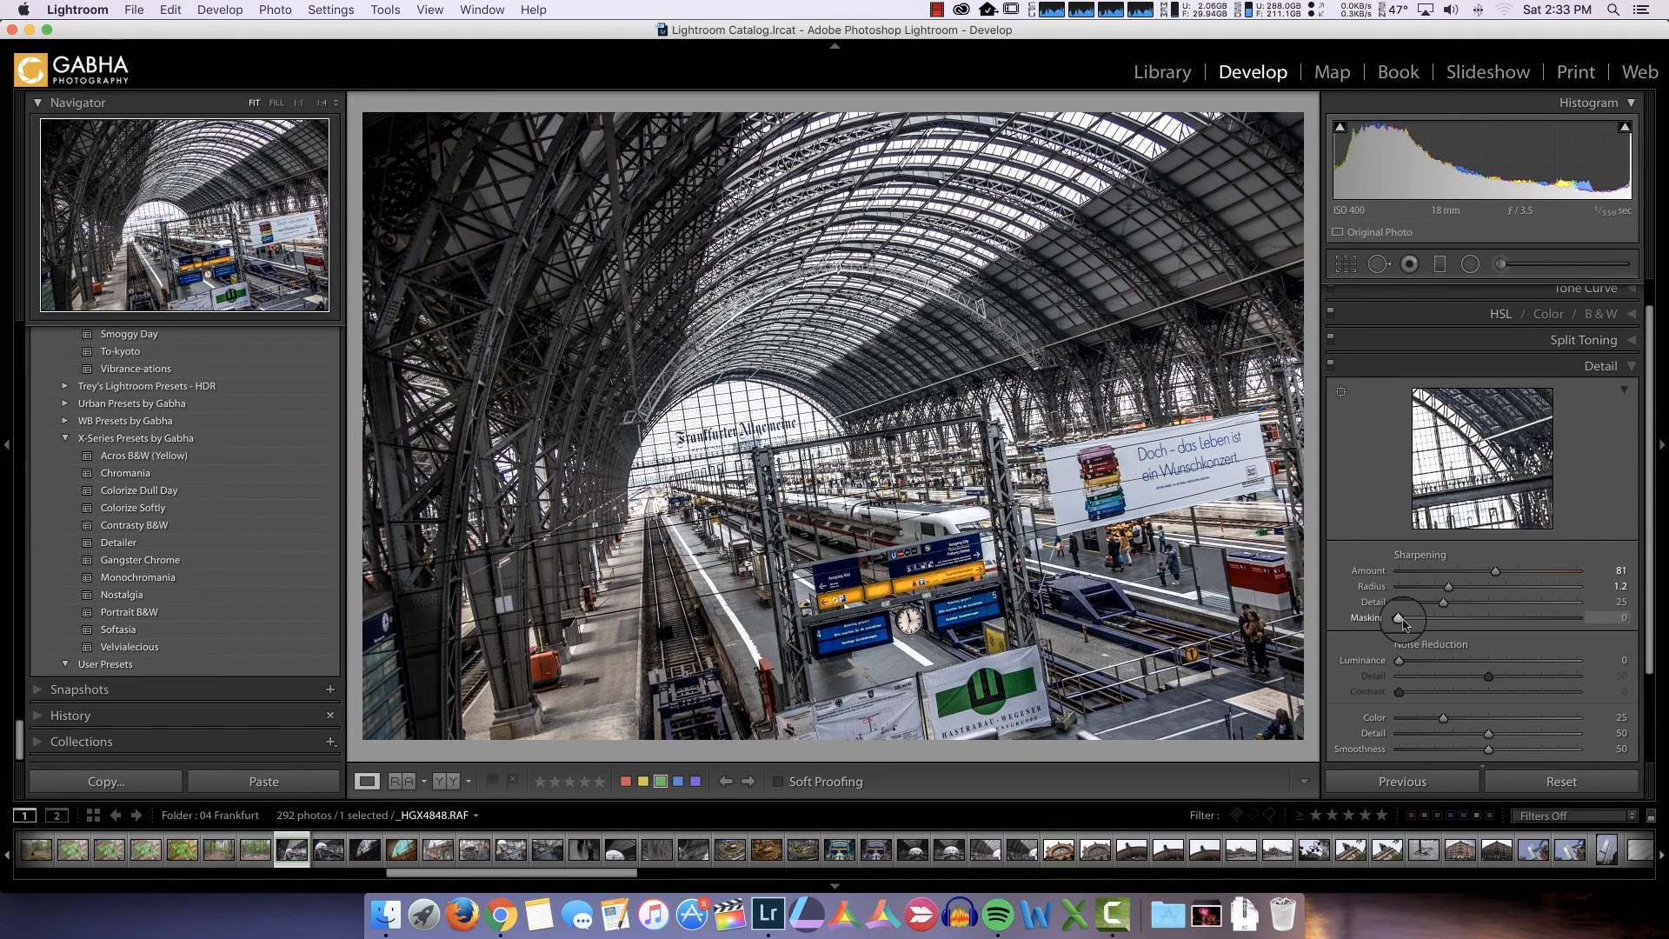
pyautogui.press('alt')
pyautogui.moveTo(1399, 619); pyautogui.dragTo(1498, 624)
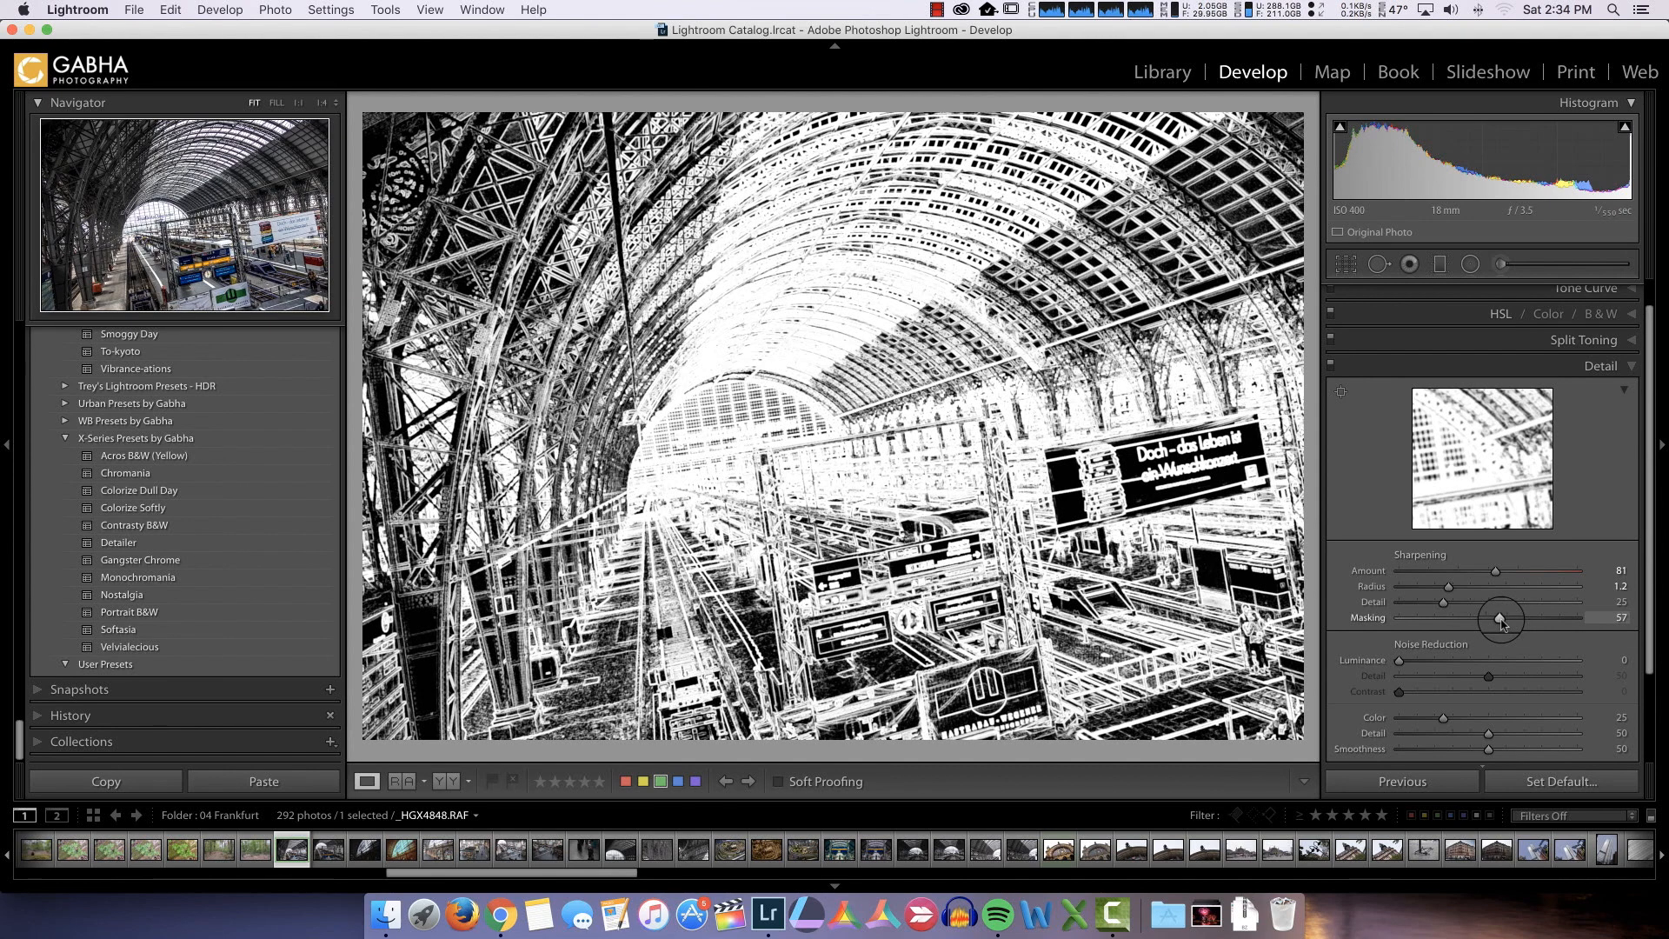
pyautogui.moveTo(1499, 618); pyautogui.dragTo(1498, 619)
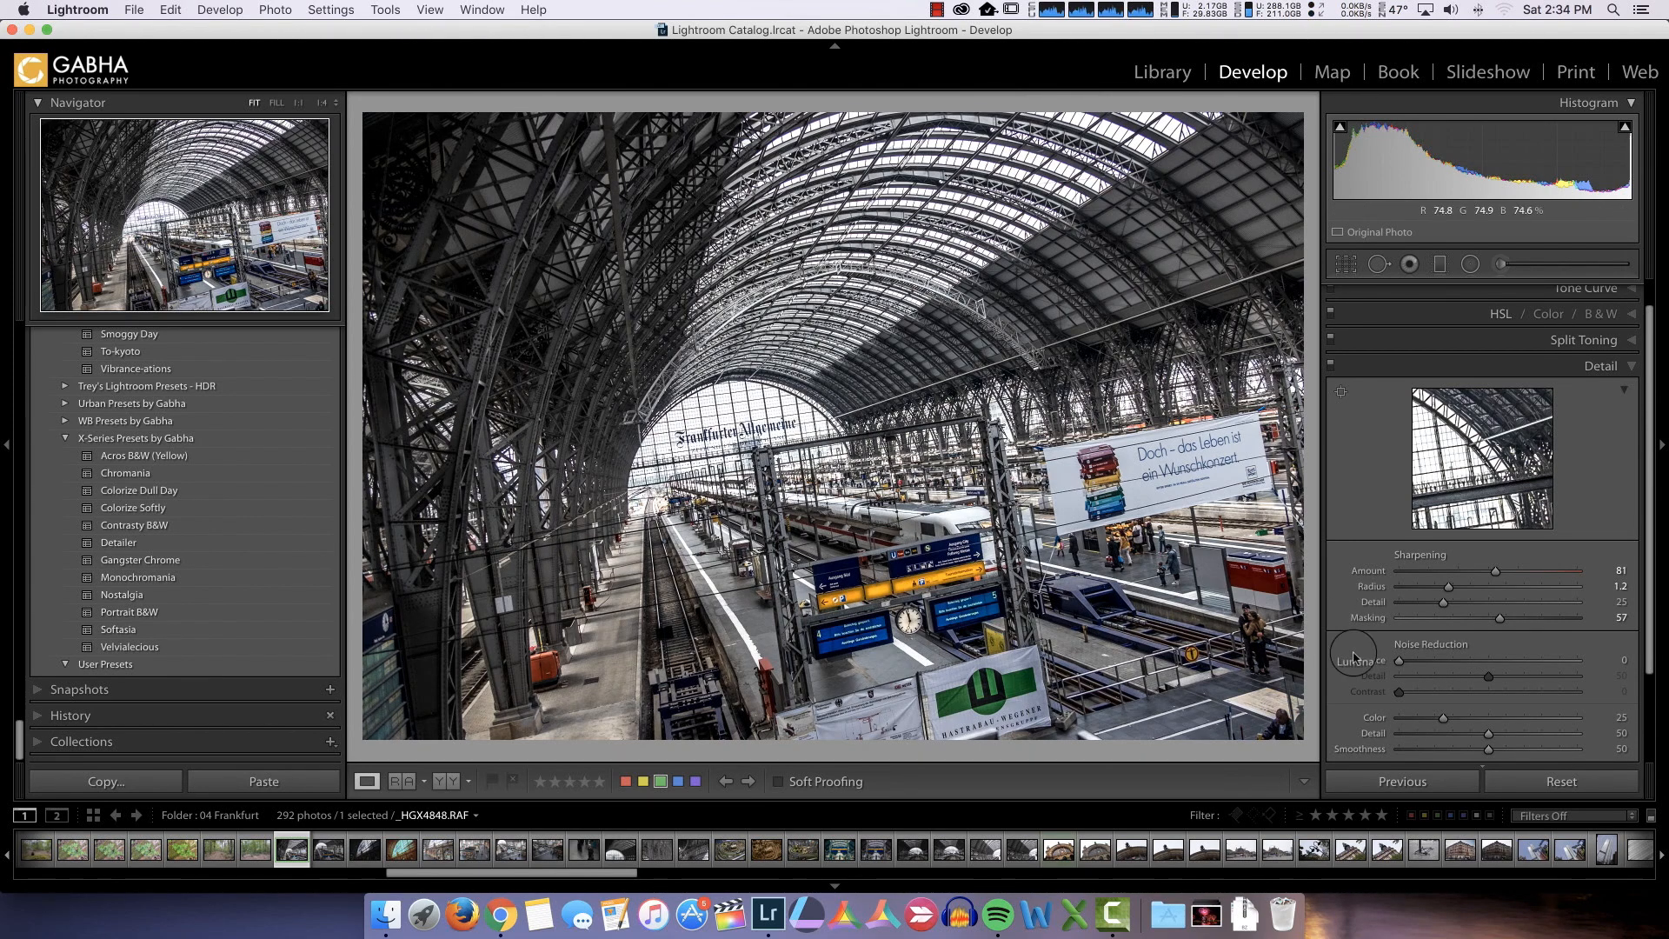
# Set the Dehaze amount to +9 and compare the edited photo with its Before view
pyautogui.scroll(-2, 1475, 689)
pyautogui.scroll(-3, 1475, 689)
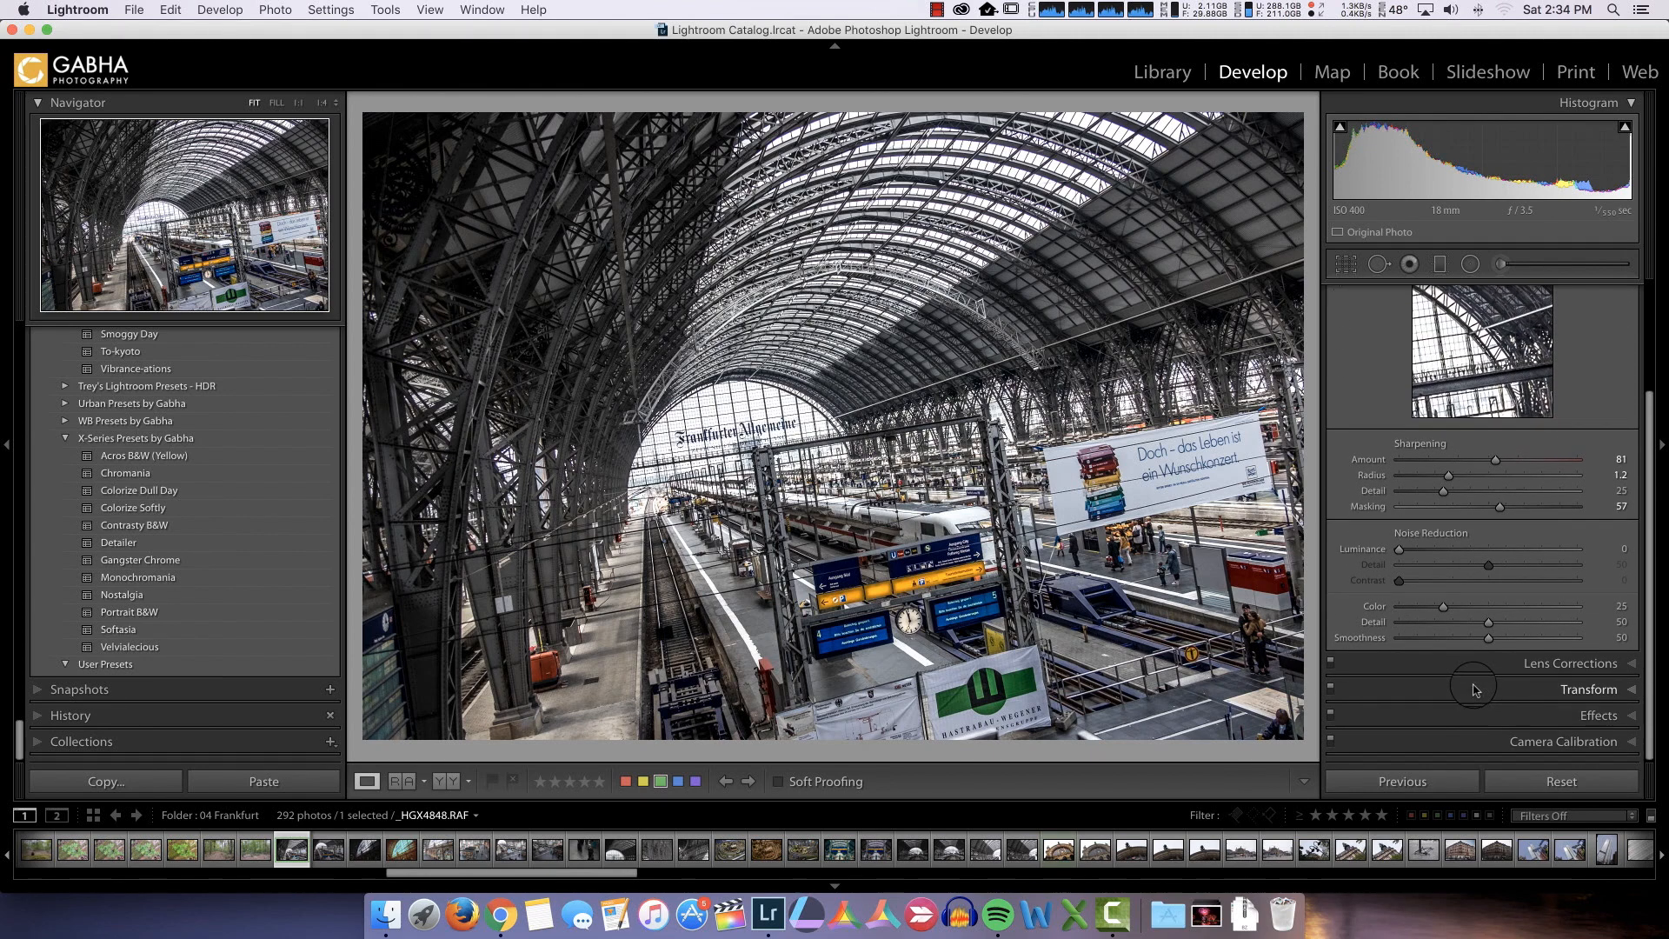
pyautogui.click(1575, 718)
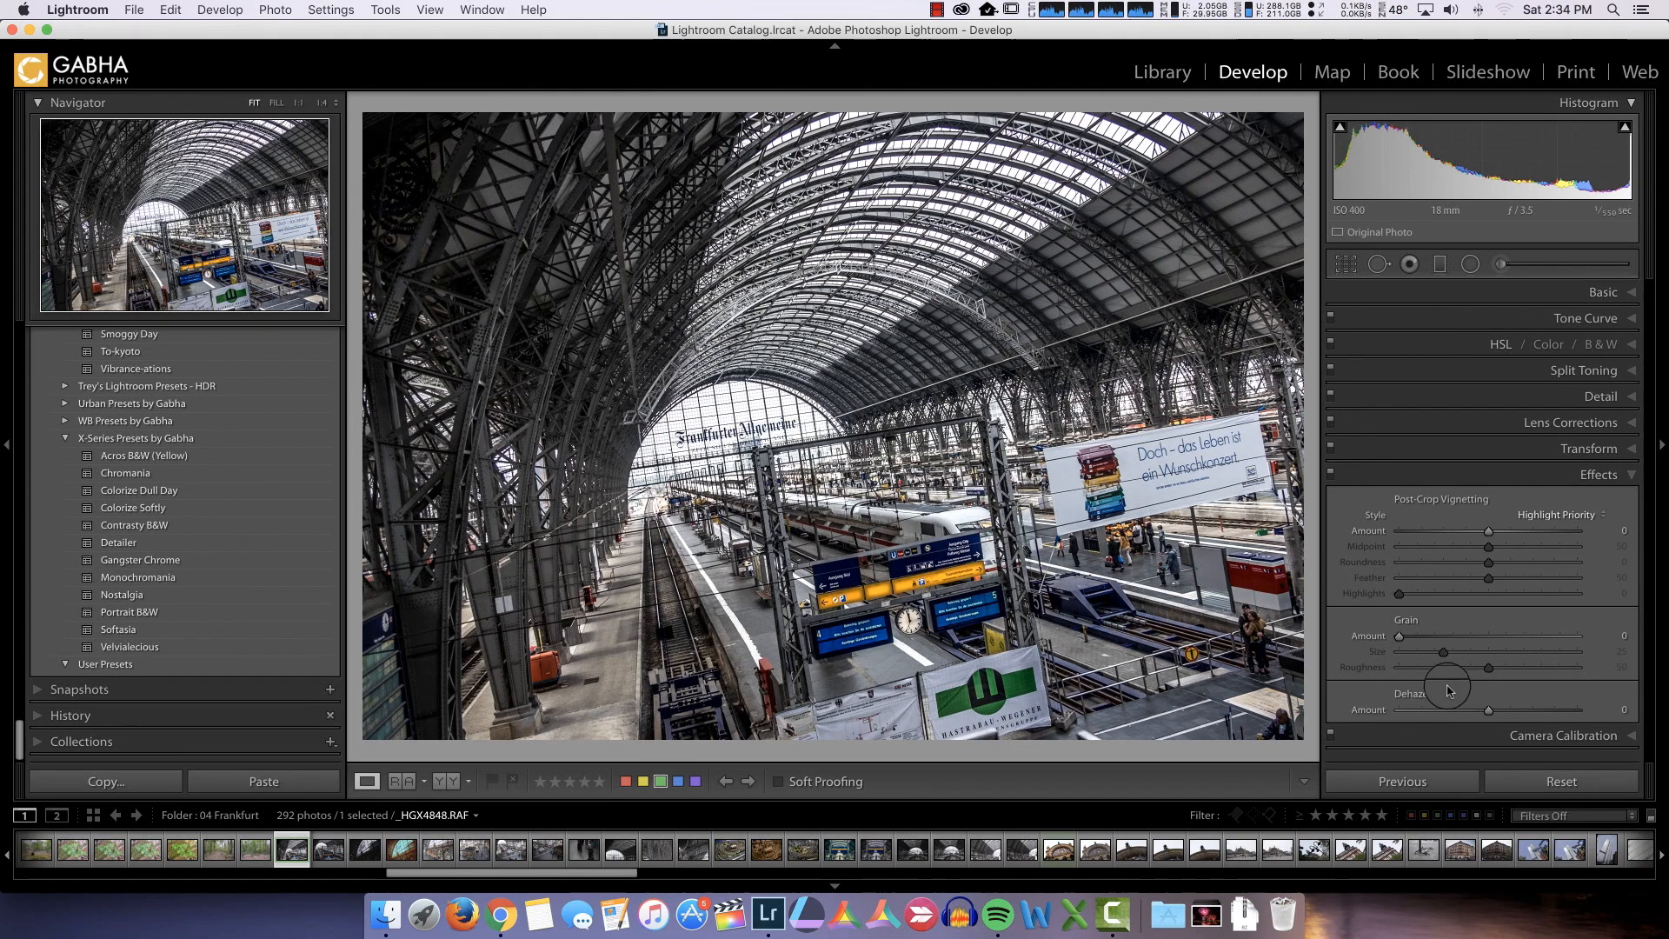
pyautogui.click(1489, 711)
pyautogui.moveTo(1489, 711); pyautogui.dragTo(1496, 714)
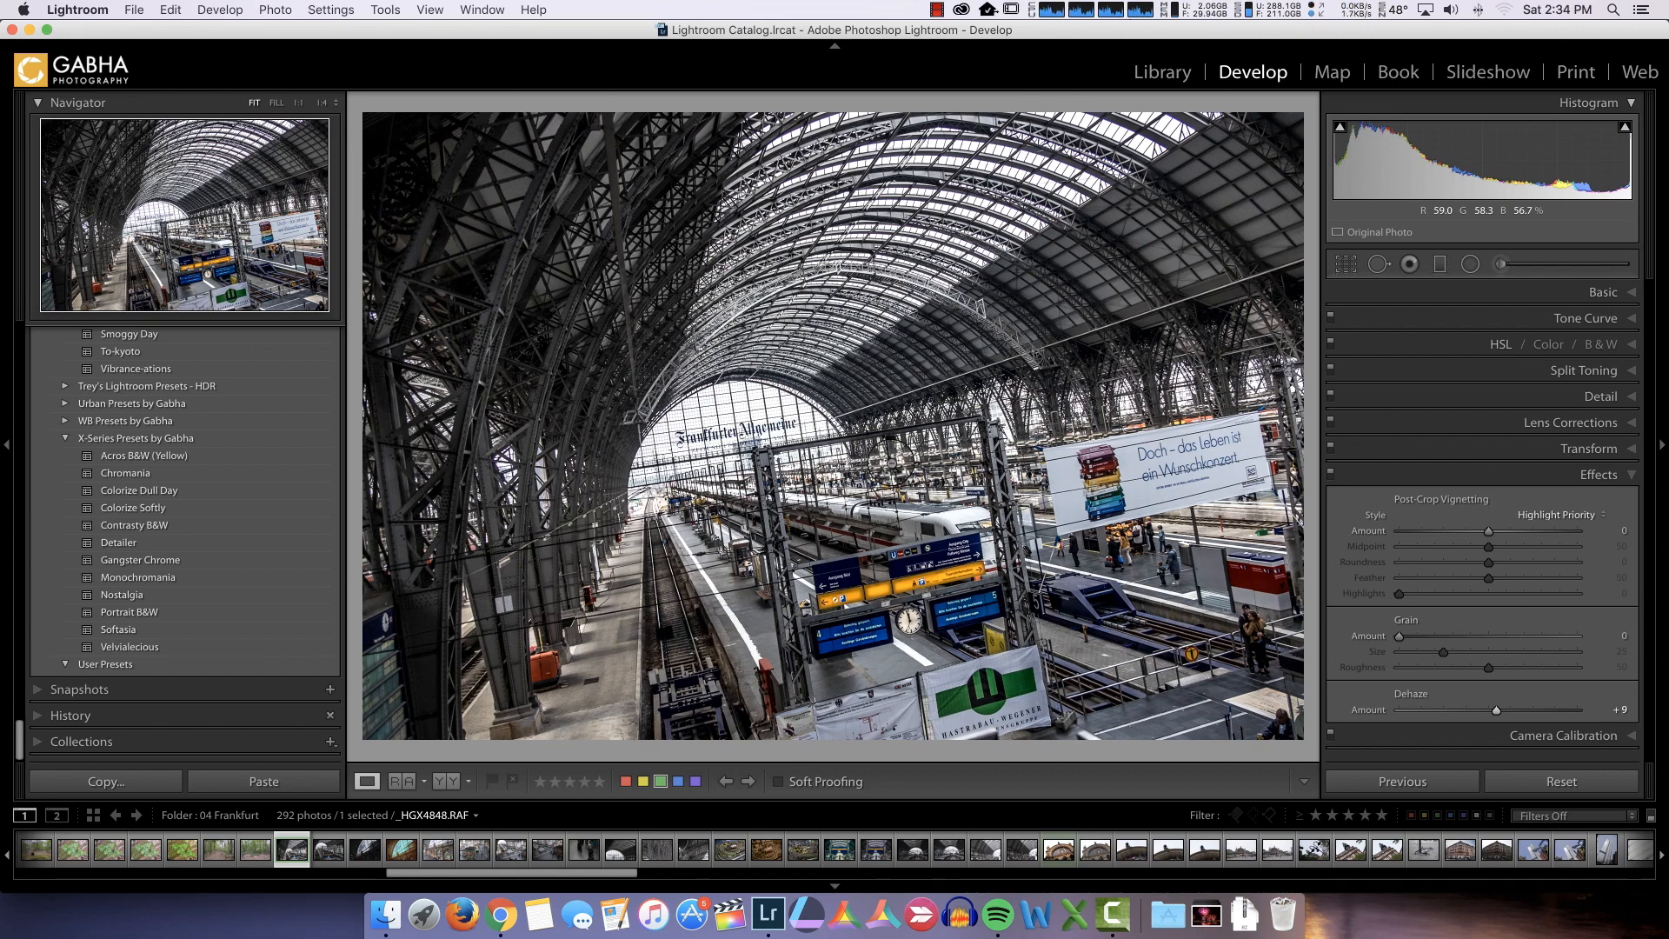
pyautogui.press('\\')
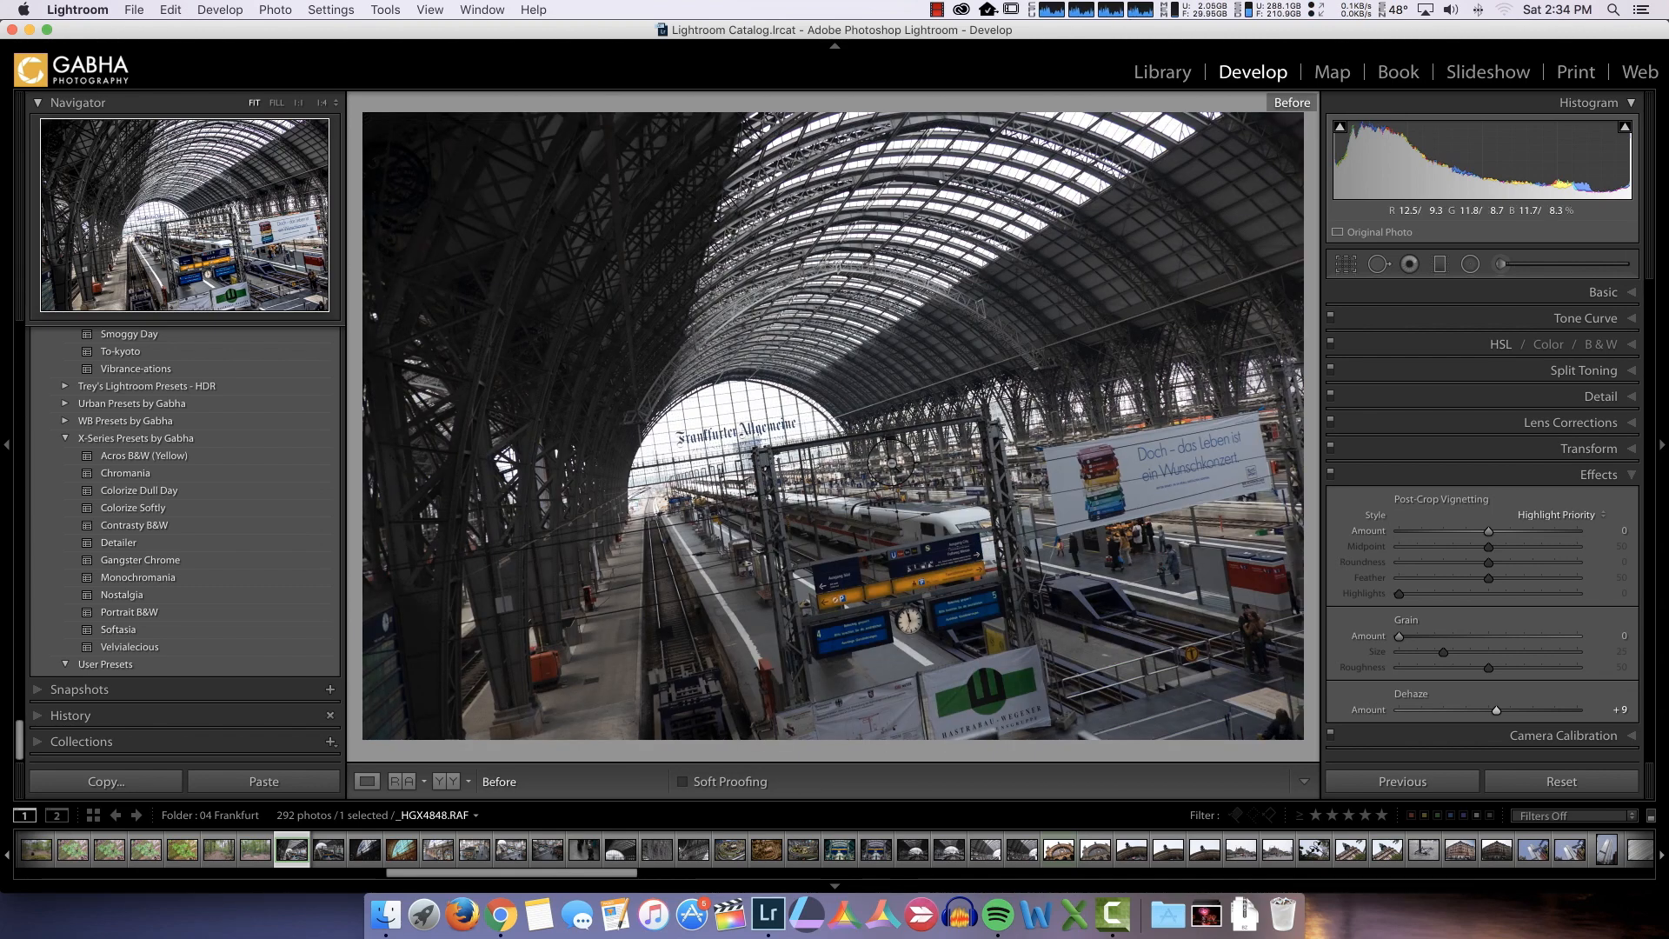
pyautogui.press('\\')
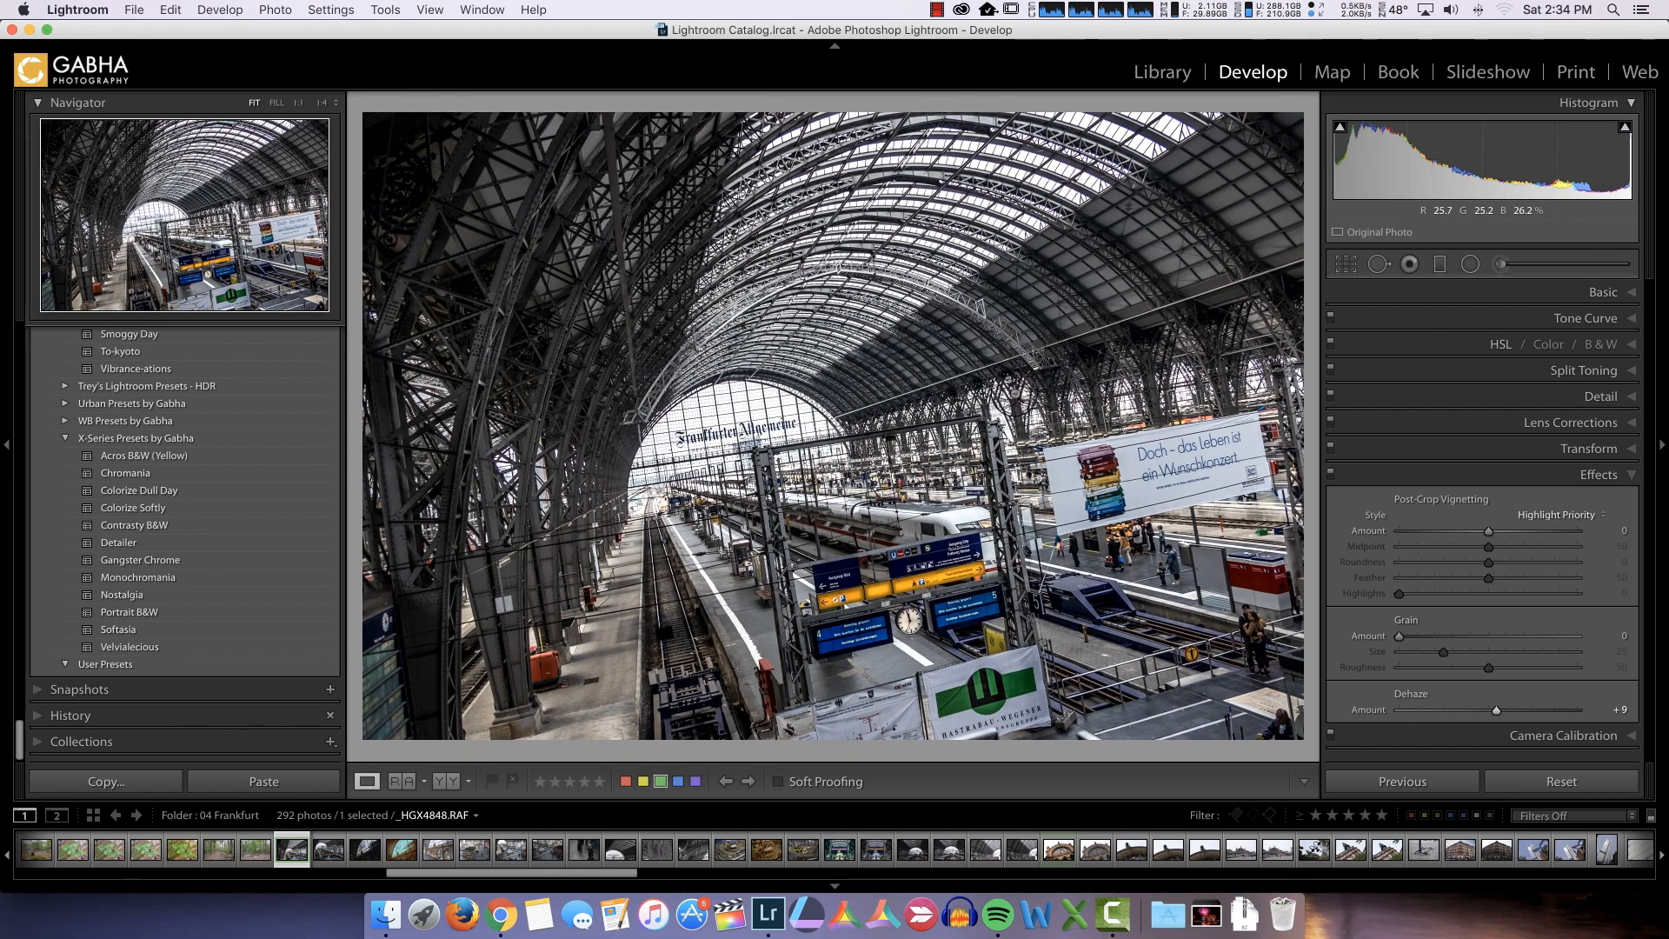
# Raise the photo's Contrast to +8 in the Basic adjustments
pyautogui.click(1580, 295)
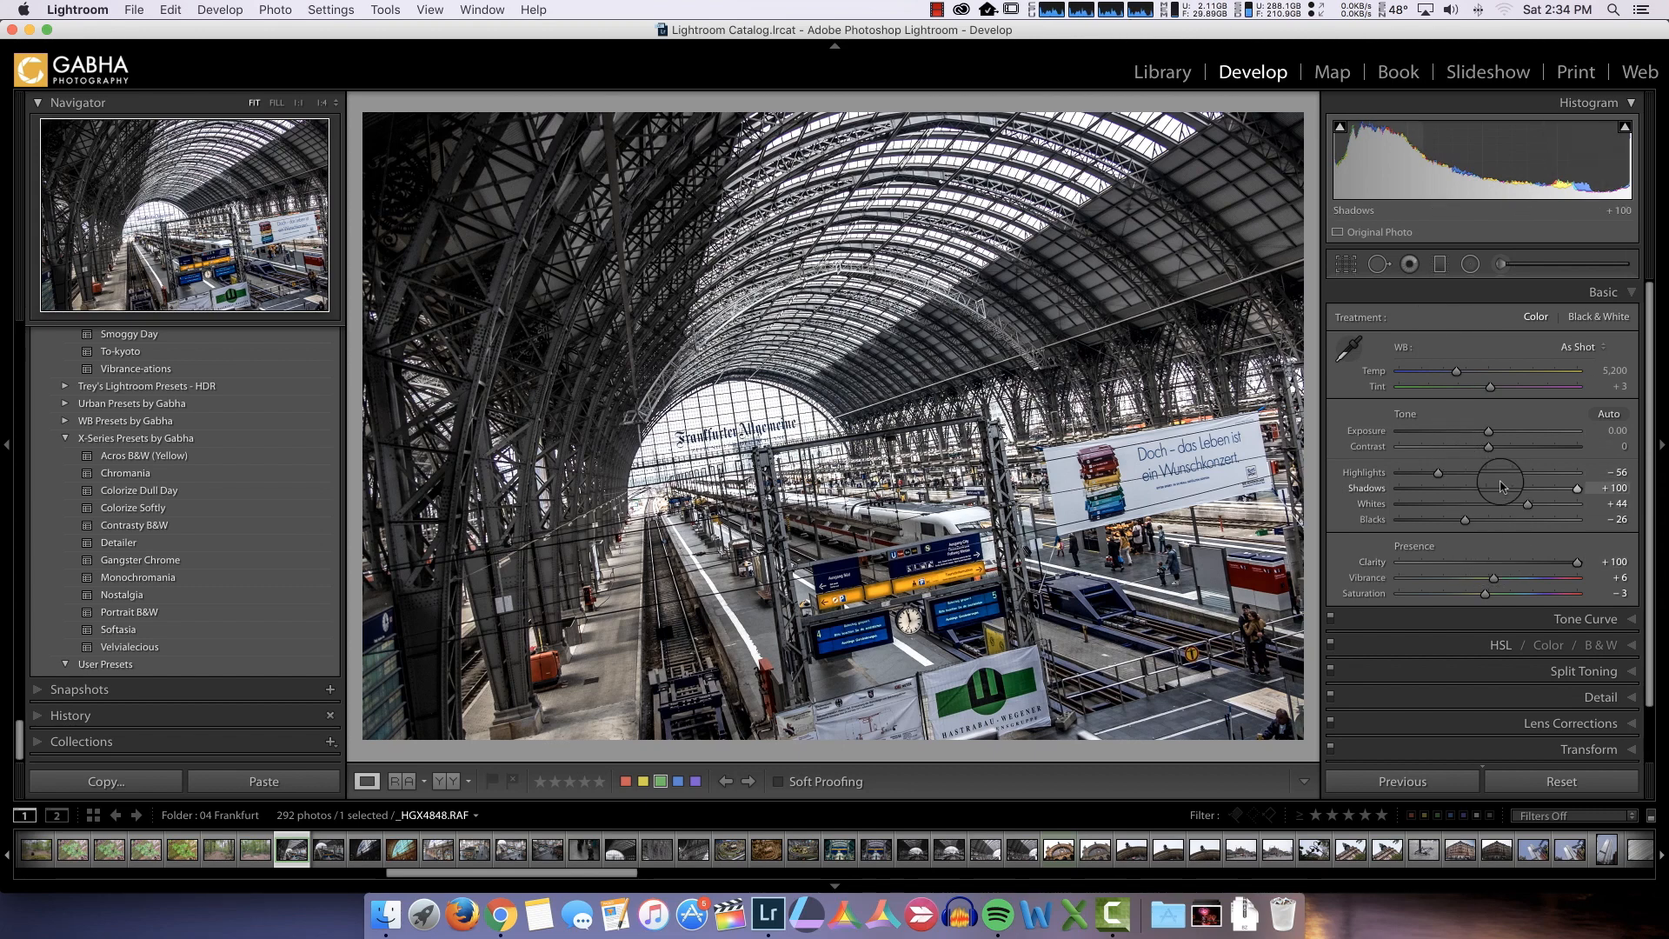
pyautogui.click(1489, 448)
pyautogui.moveTo(1490, 450); pyautogui.dragTo(1497, 450)
pyautogui.click(1577, 562)
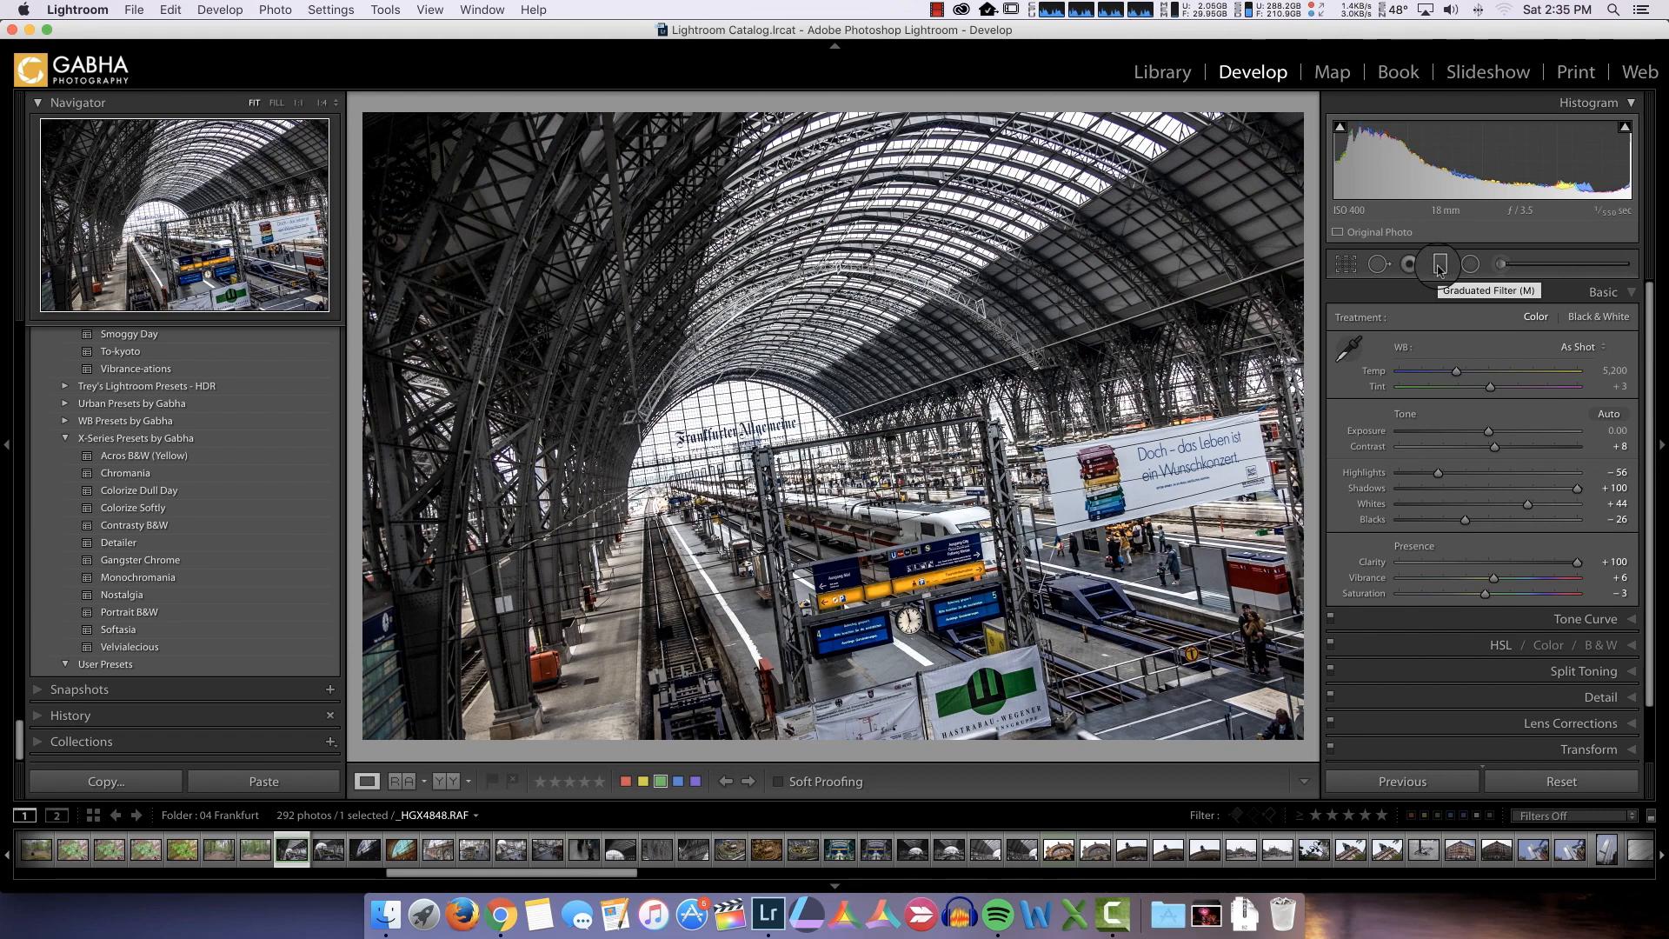
# Add a narrow horizontal graduated filter in the empty area below the photo so that its full effect covers the entire image
pyautogui.click(323, 104)
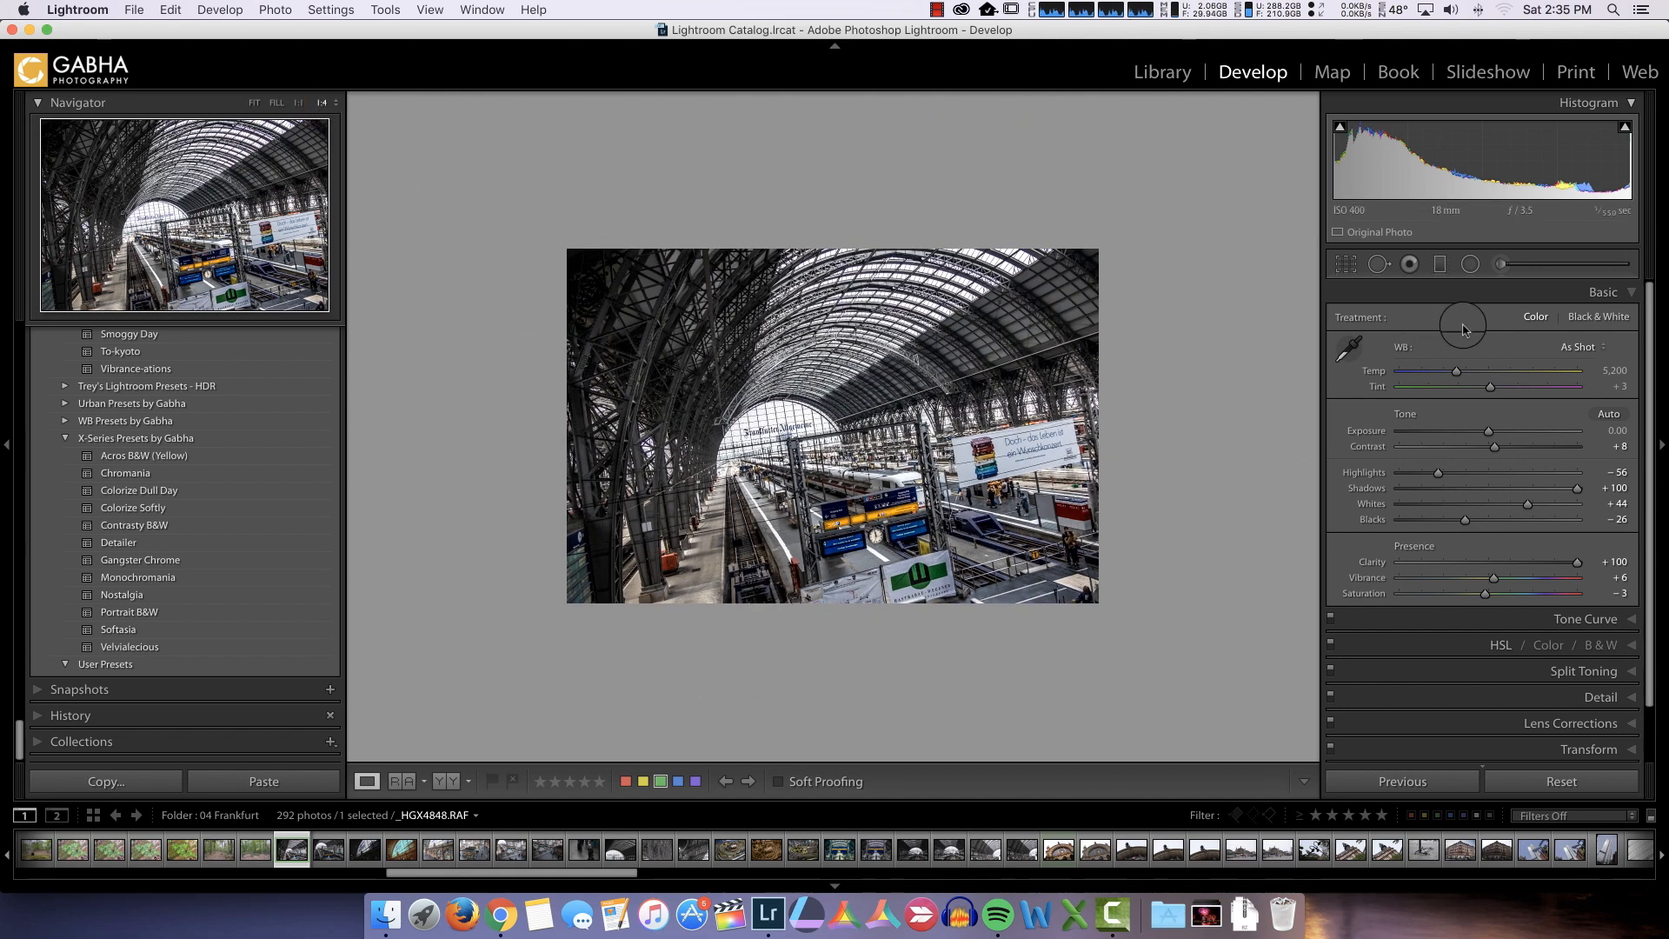
pyautogui.click(1439, 265)
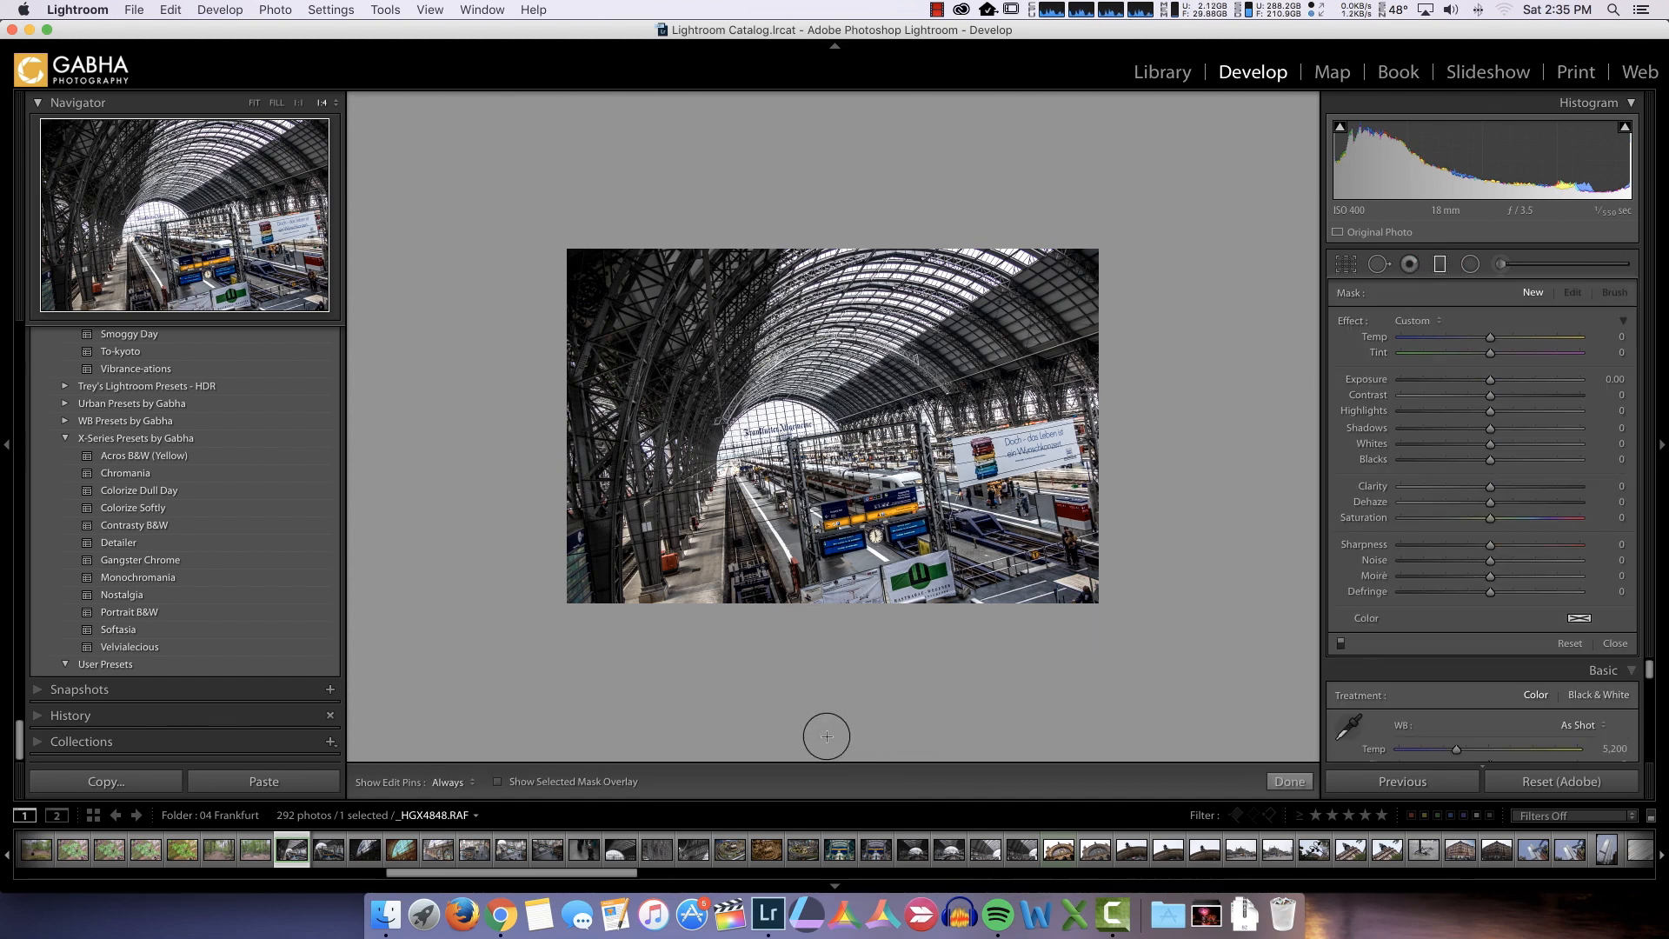
pyautogui.moveTo(826, 736); pyautogui.dragTo(826, 740)
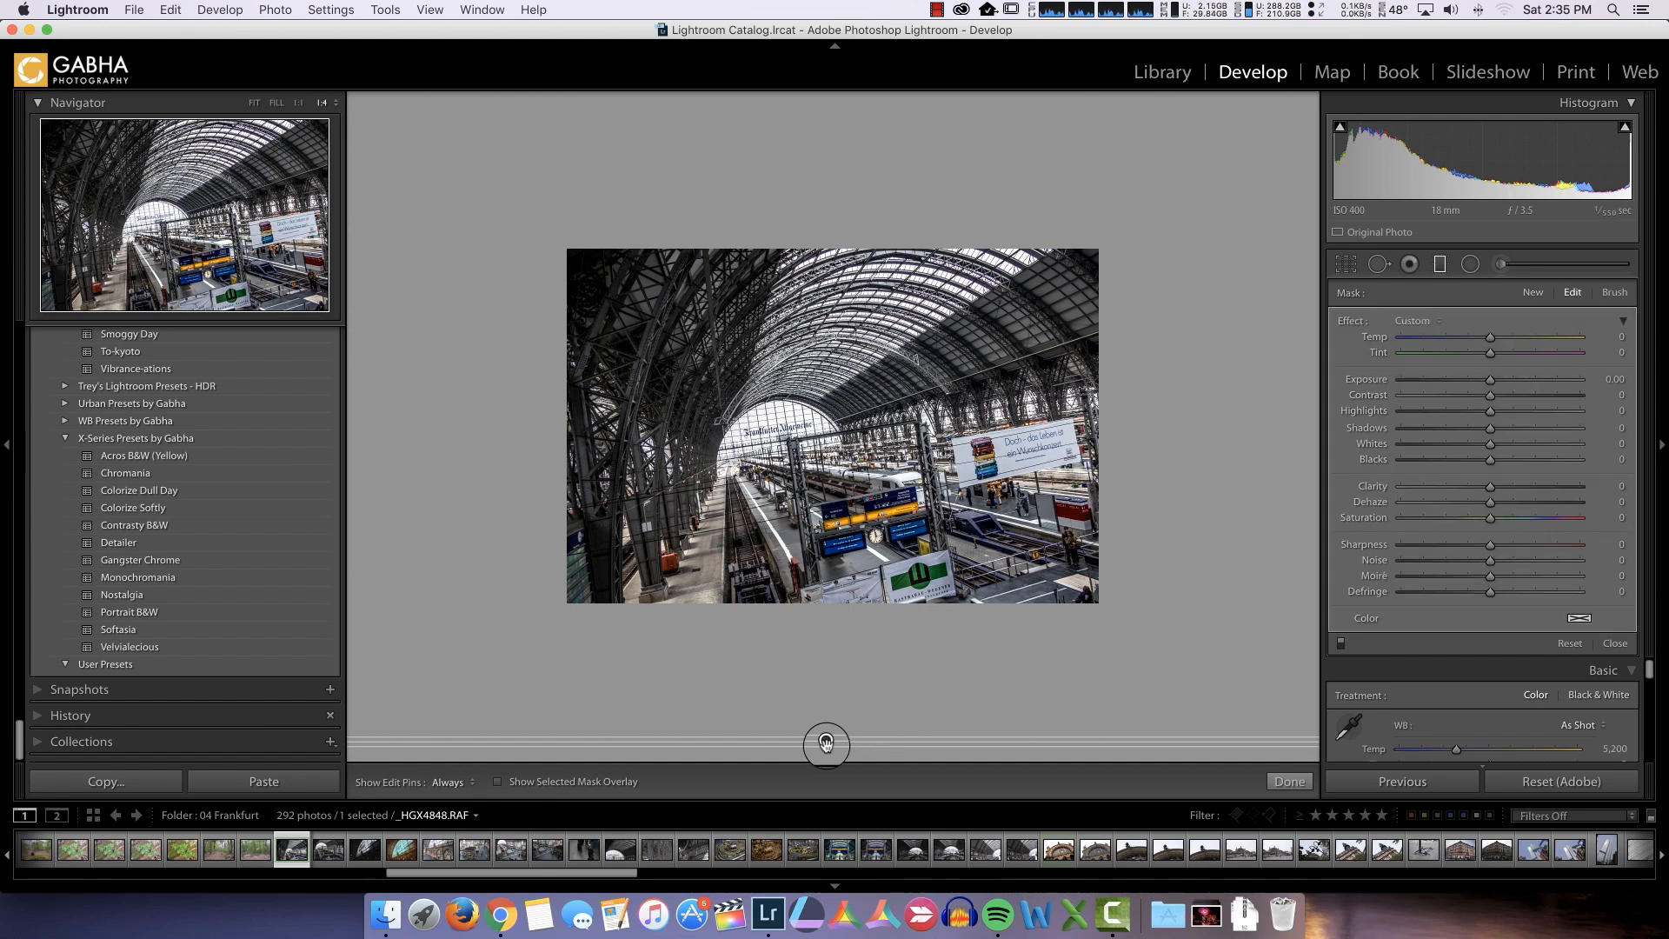
pyautogui.moveTo(826, 743)
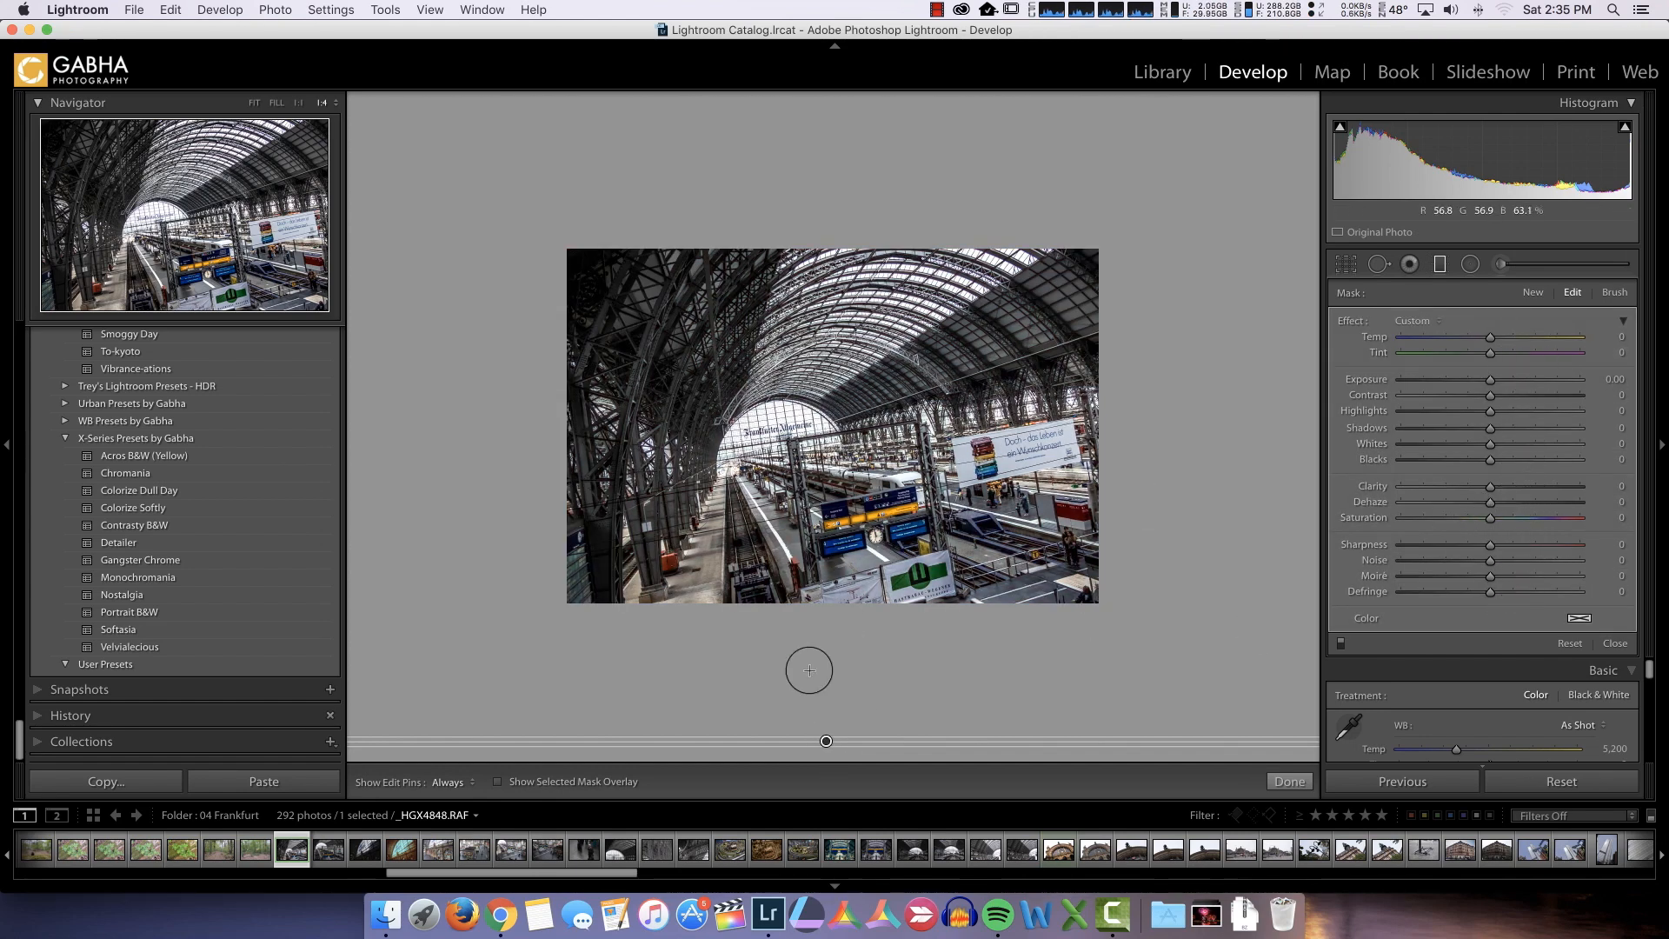
pyautogui.moveTo(827, 741)
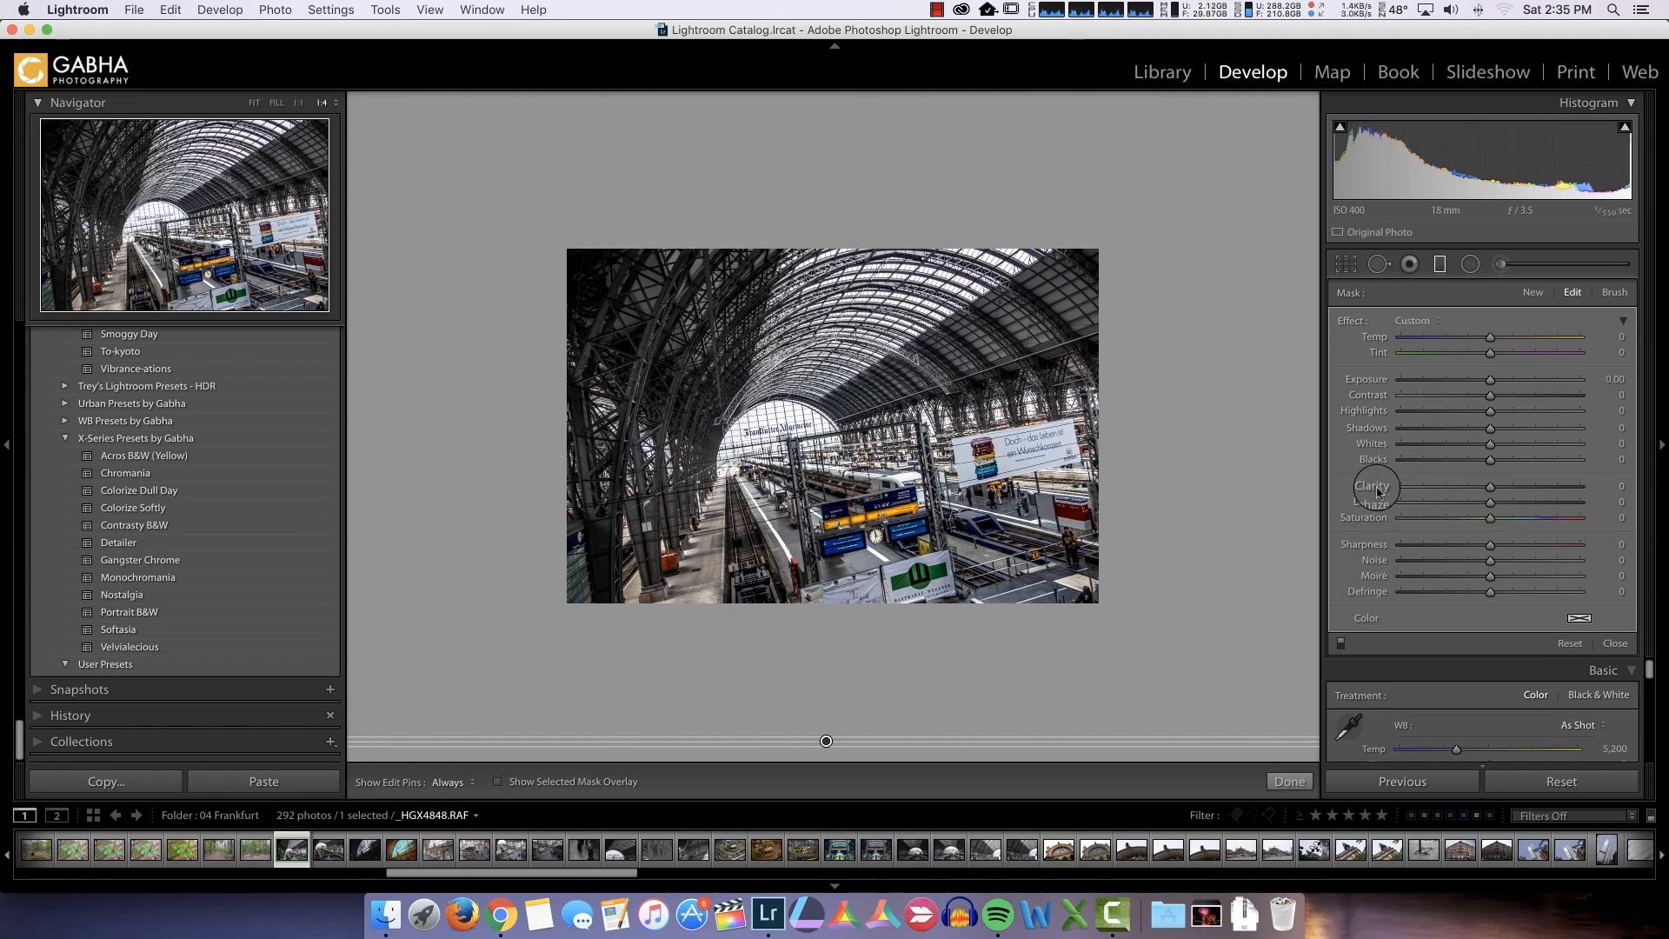
# Set the graduated filter's Clarity to 100 and fit the photo in the view
pyautogui.click(1490, 487)
pyautogui.moveTo(1490, 490); pyautogui.dragTo(1602, 493)
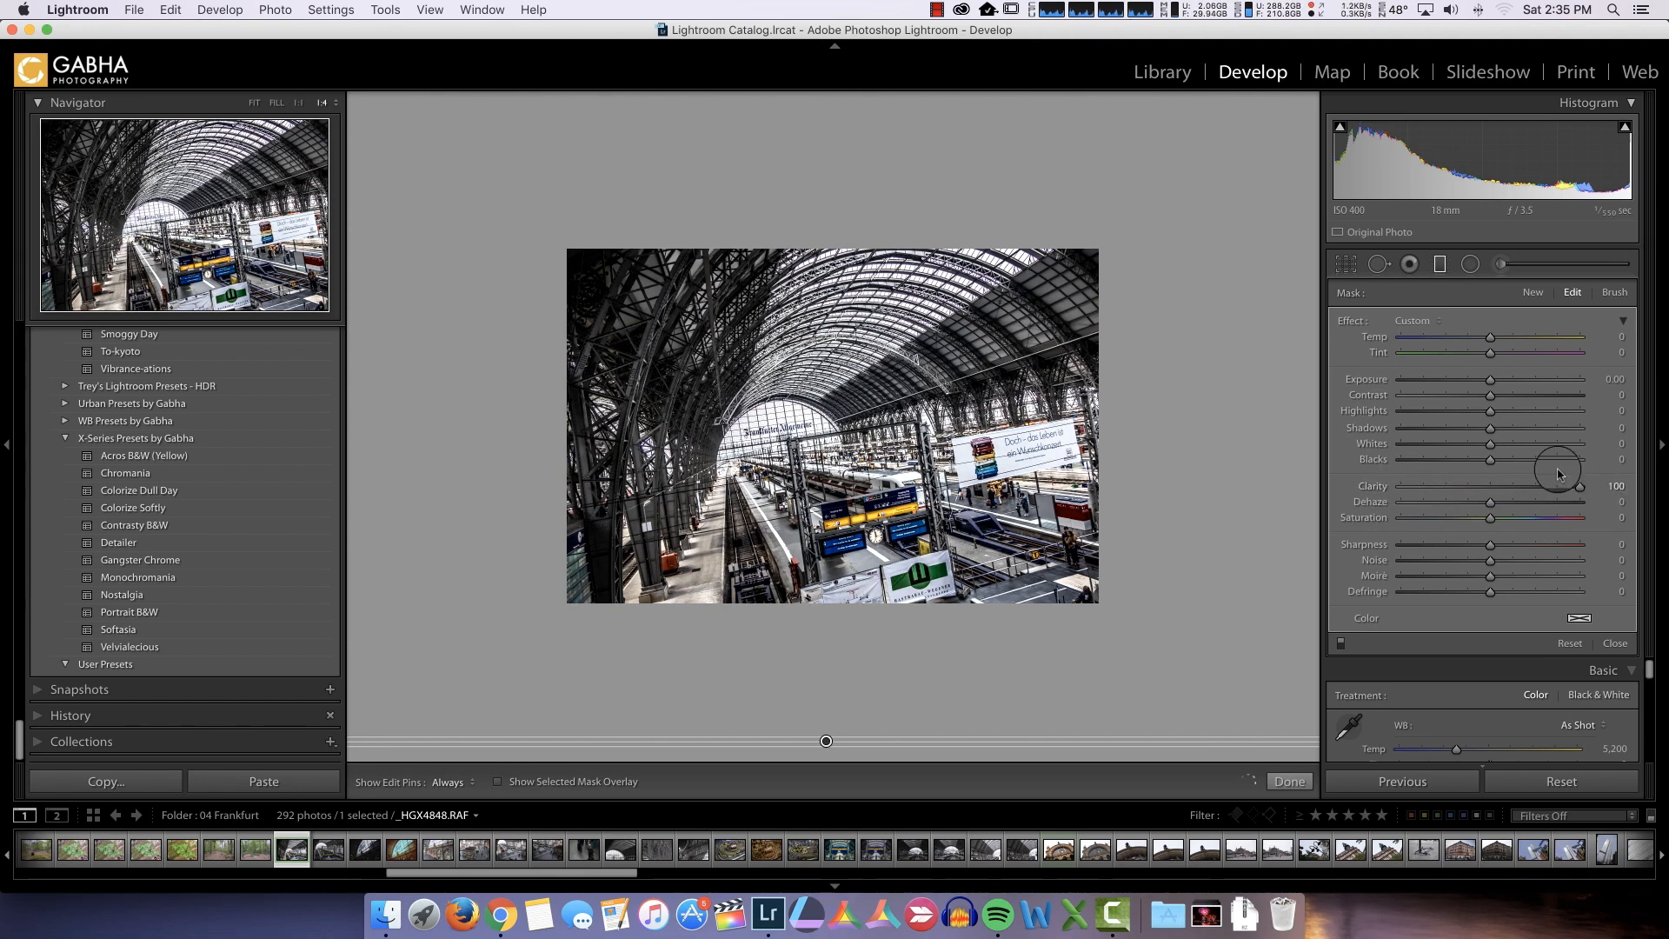
pyautogui.click(252, 103)
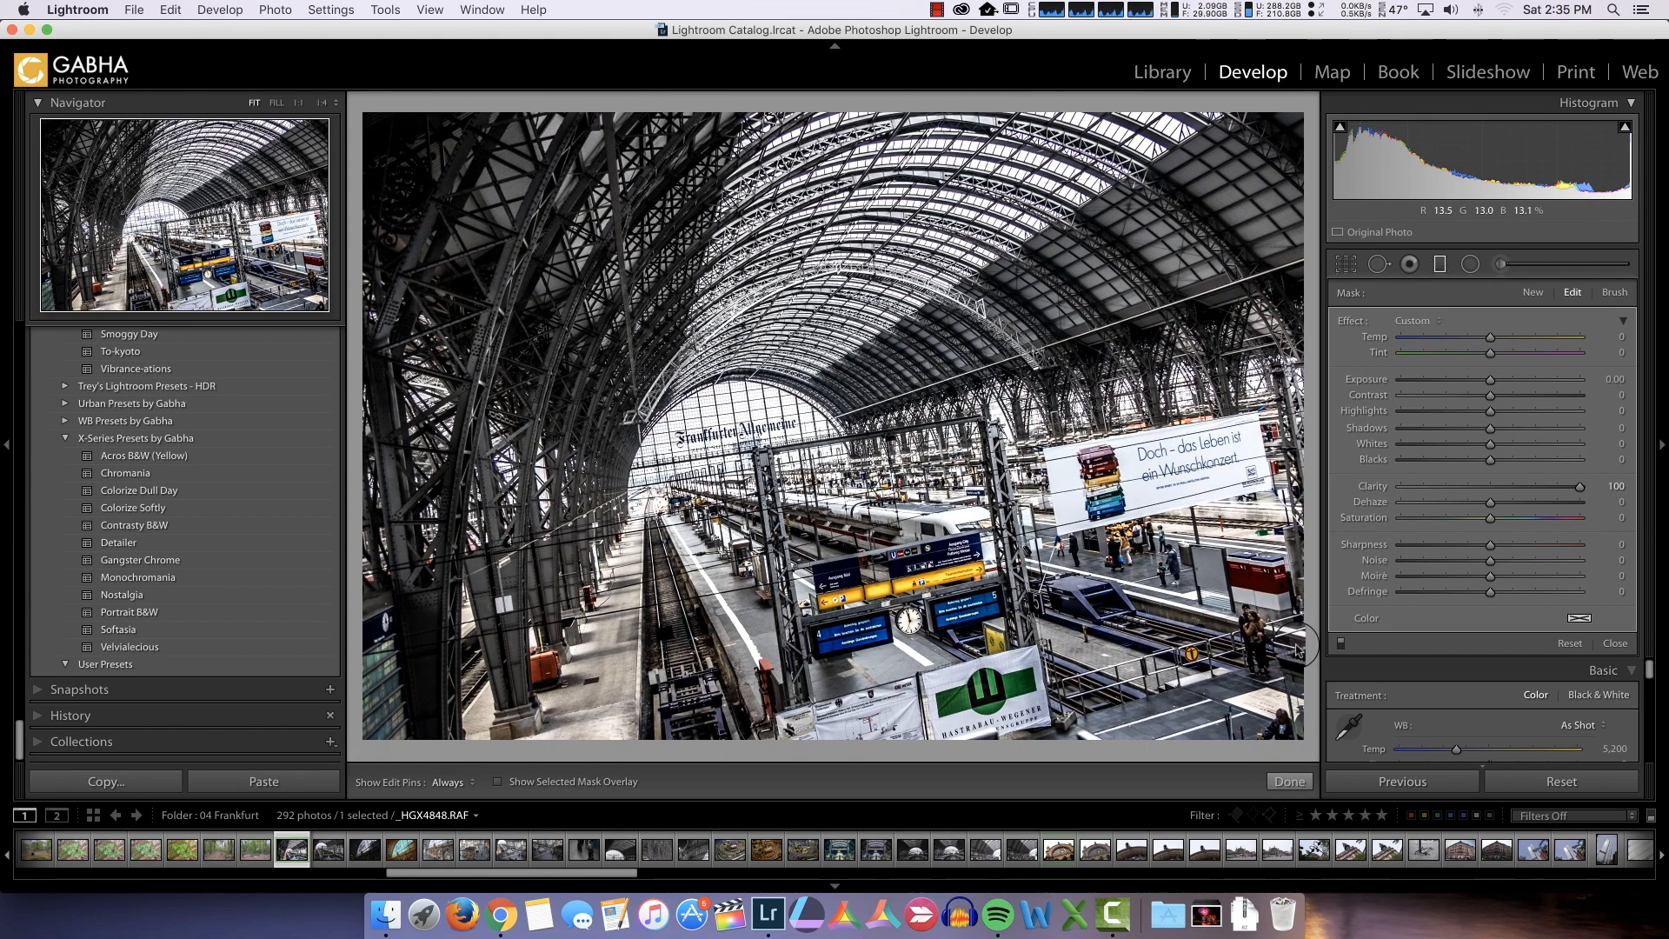
# Compare the photo with the graduated filter off and on, and set the filter's Shadows to 100
pyautogui.click(1340, 643)
pyautogui.click(1341, 643)
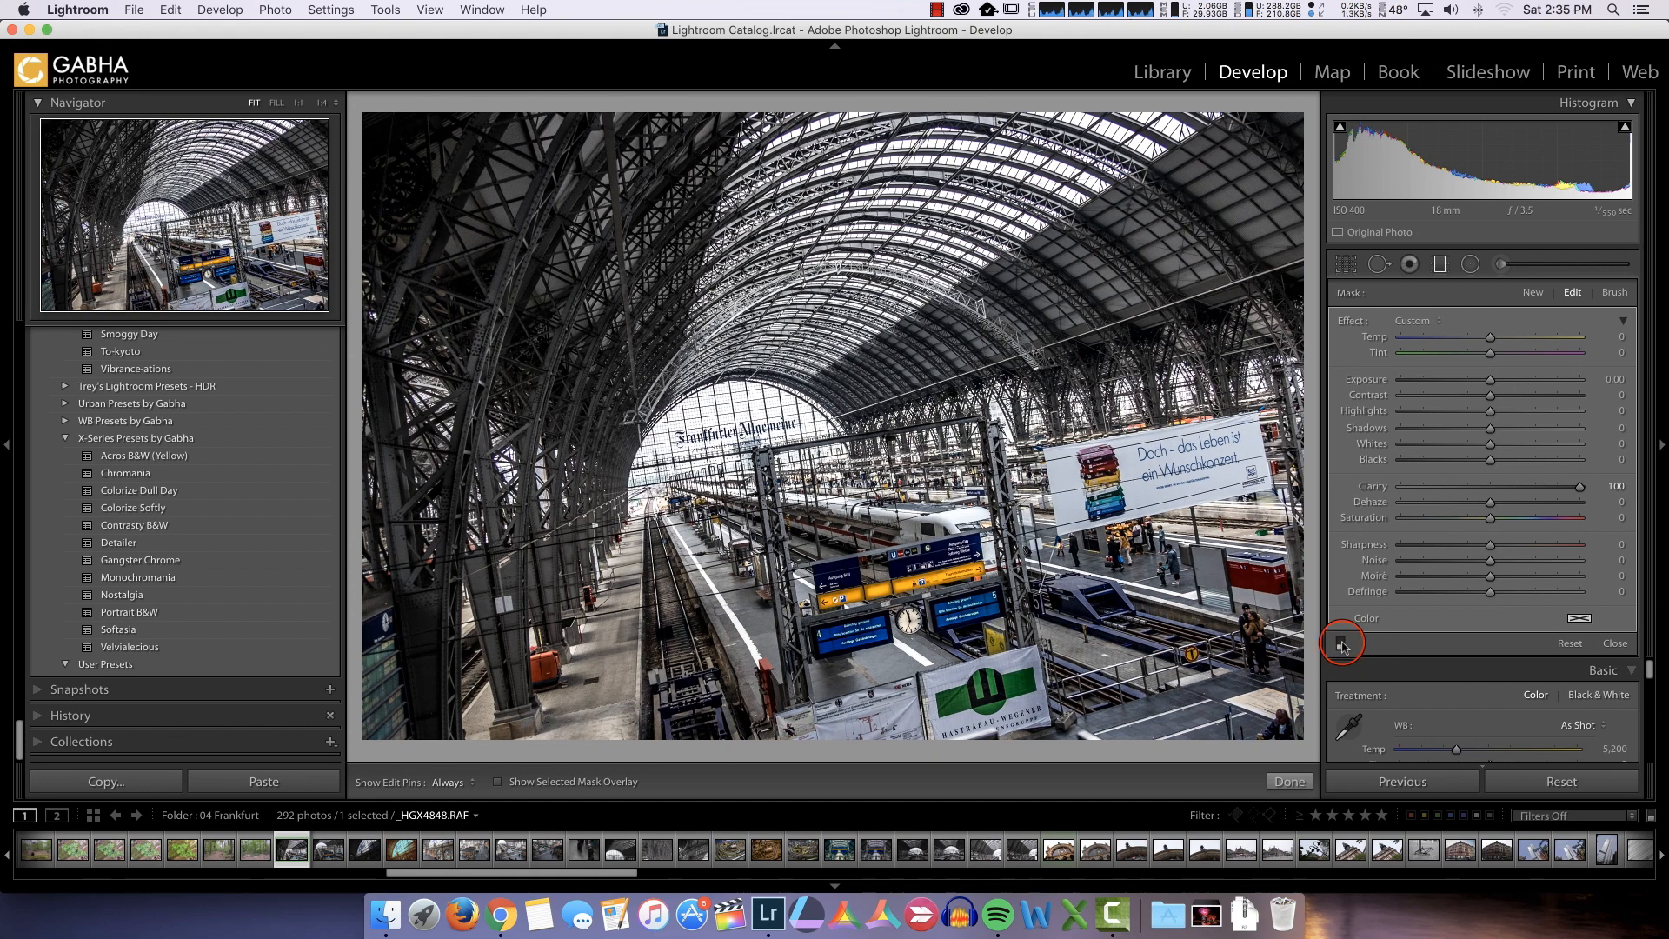
pyautogui.click(1341, 644)
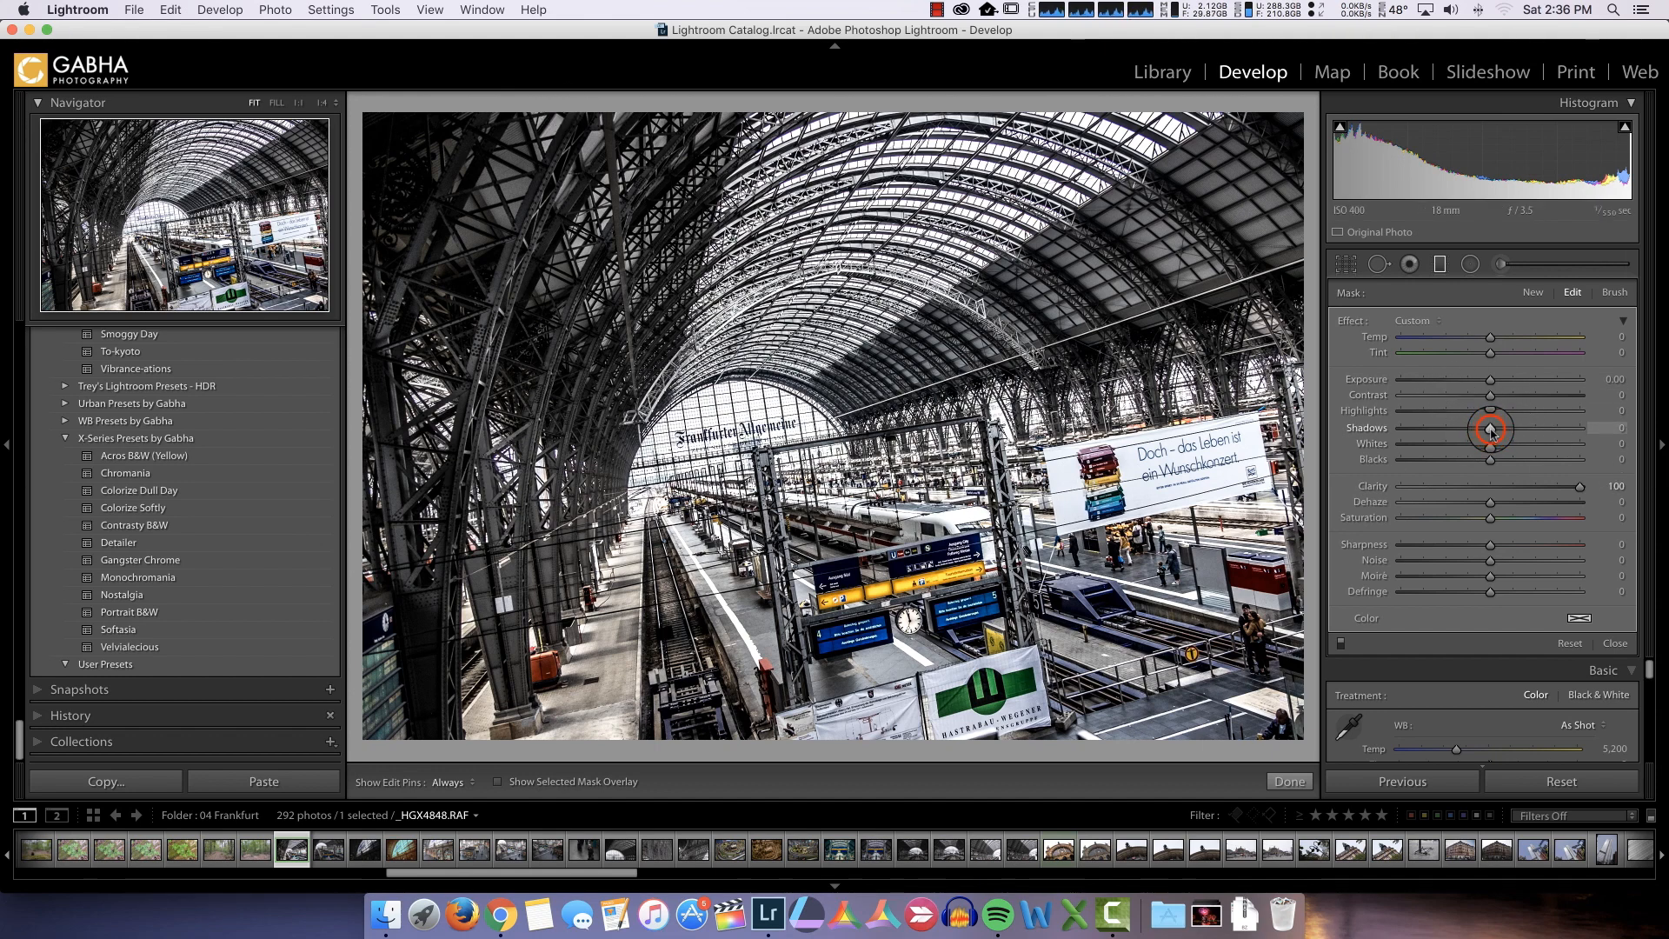
pyautogui.moveTo(1490, 429); pyautogui.dragTo(1585, 431)
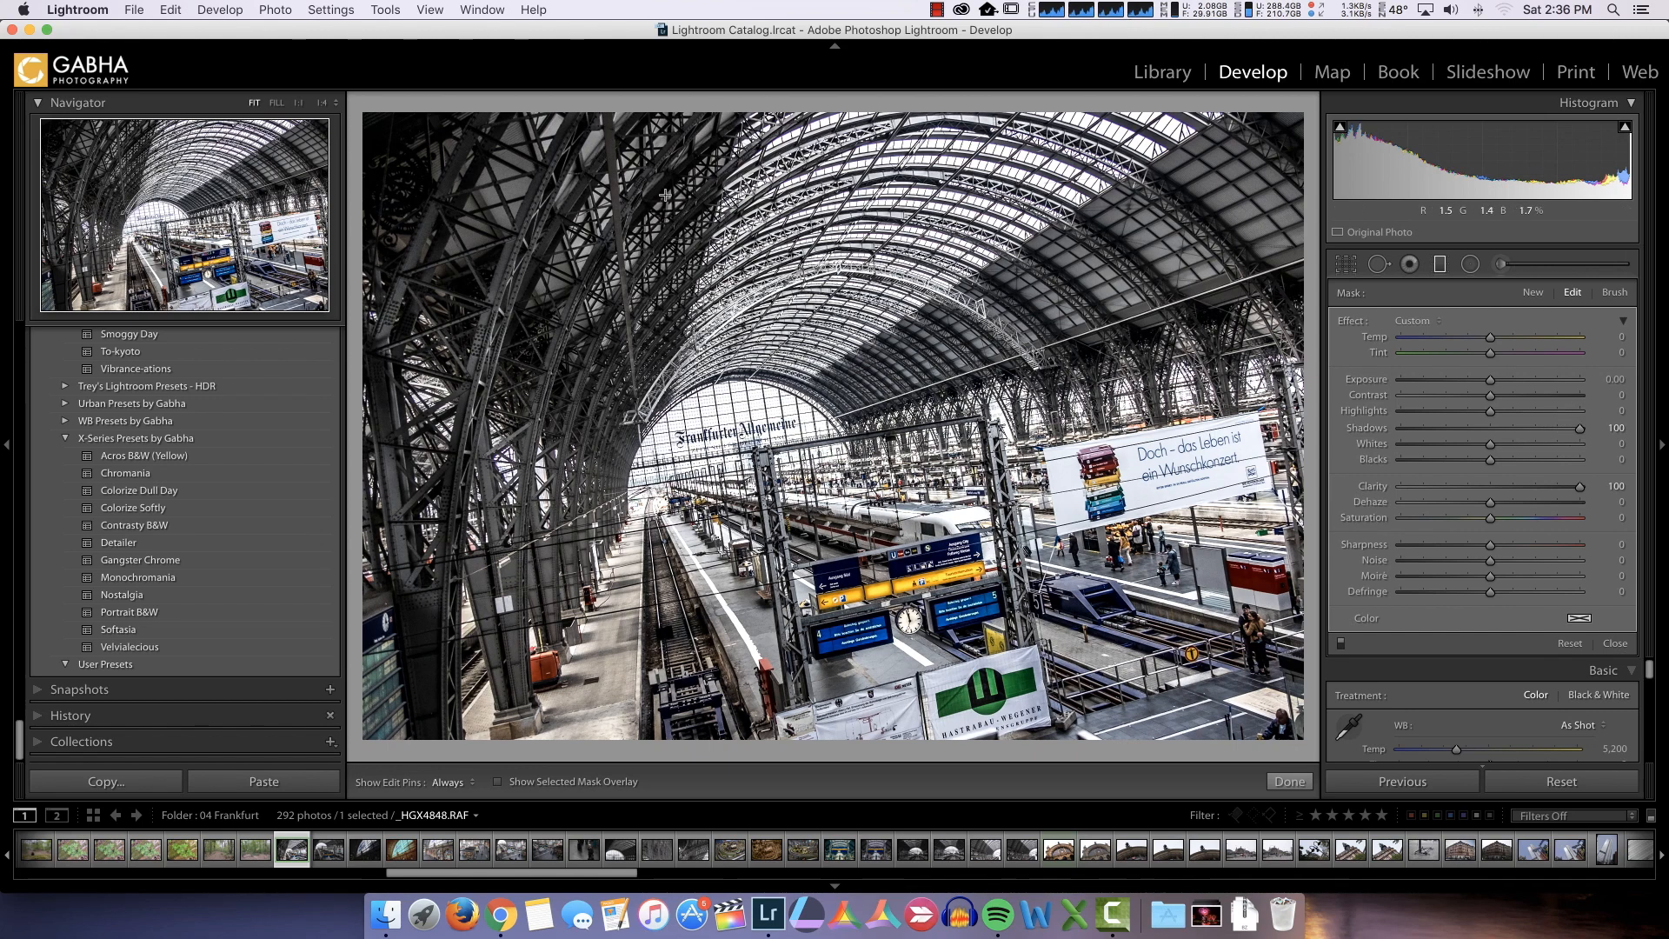
# Set the graduated filter's Contrast to 6
pyautogui.moveTo(1490, 395); pyautogui.dragTo(1496, 397)
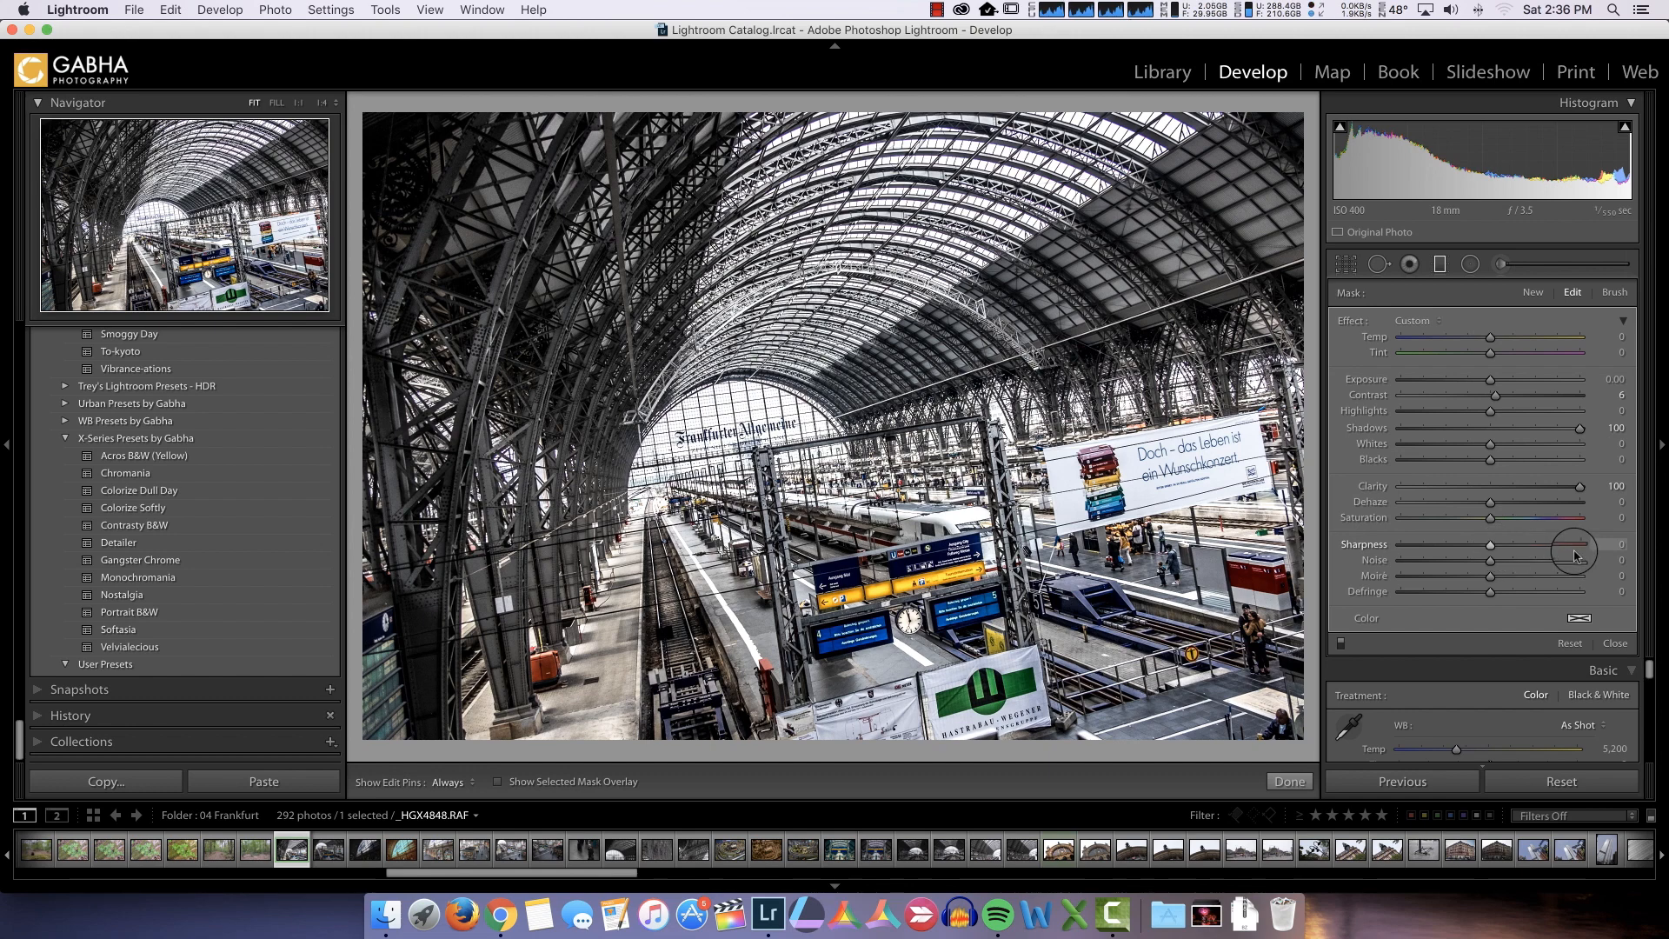
pyautogui.click(1491, 547)
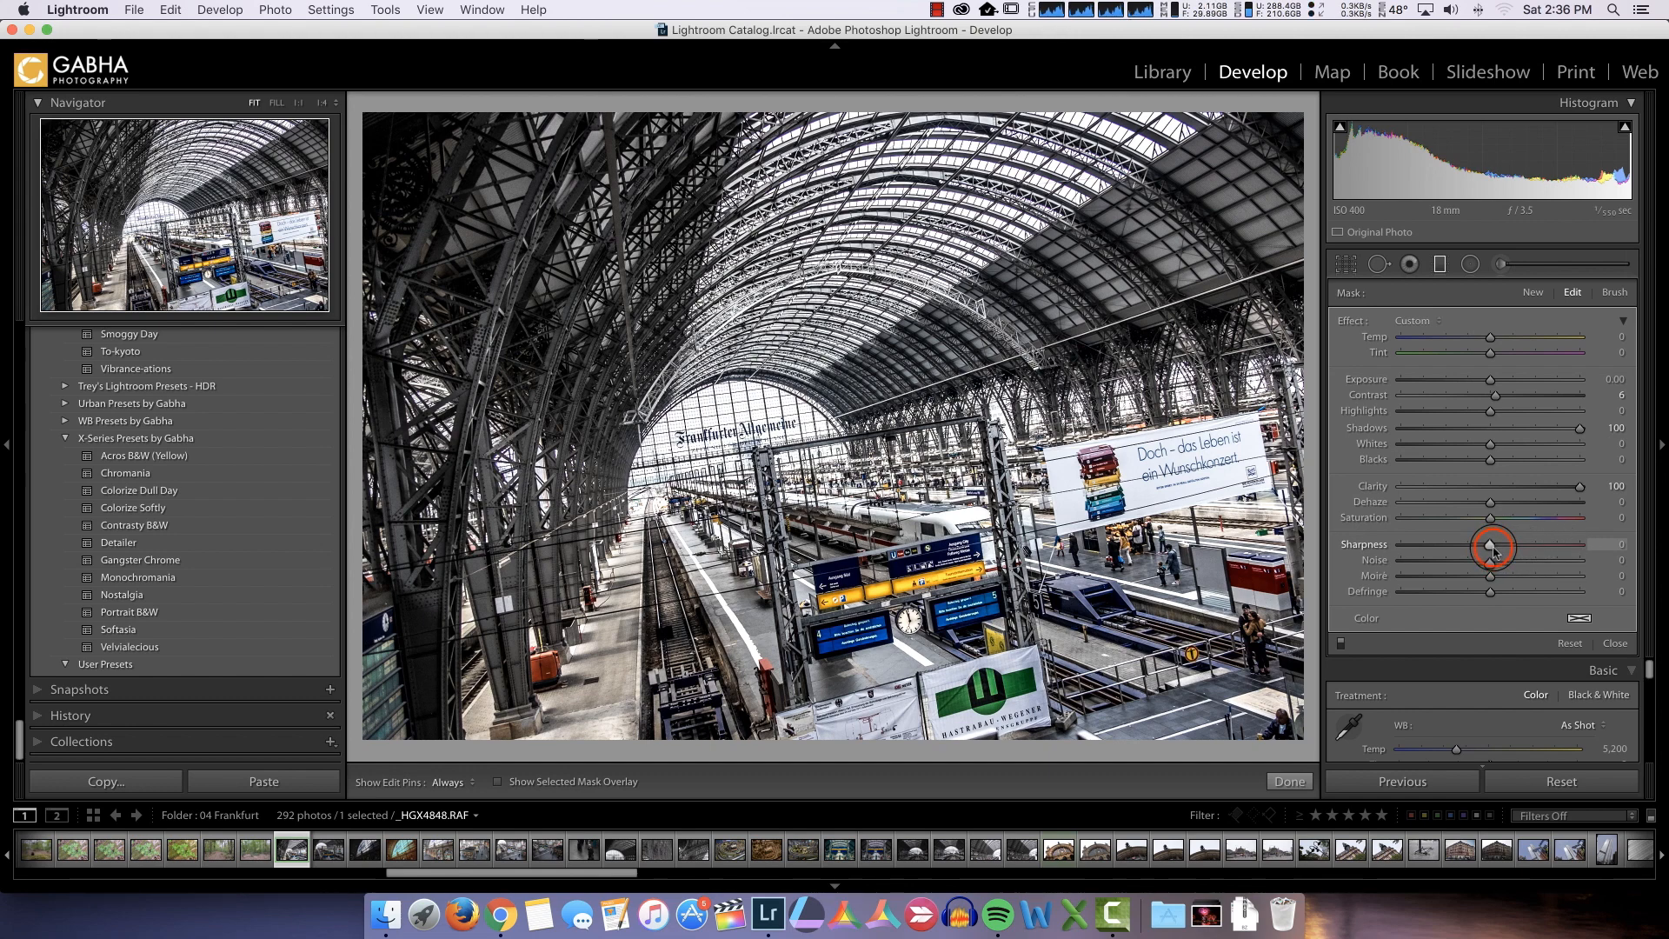
pyautogui.moveTo(1493, 549)
pyautogui.mouseDown()
pyautogui.moveTo(1607, 550)
pyautogui.moveTo(1493, 550)
pyautogui.mouseUp()
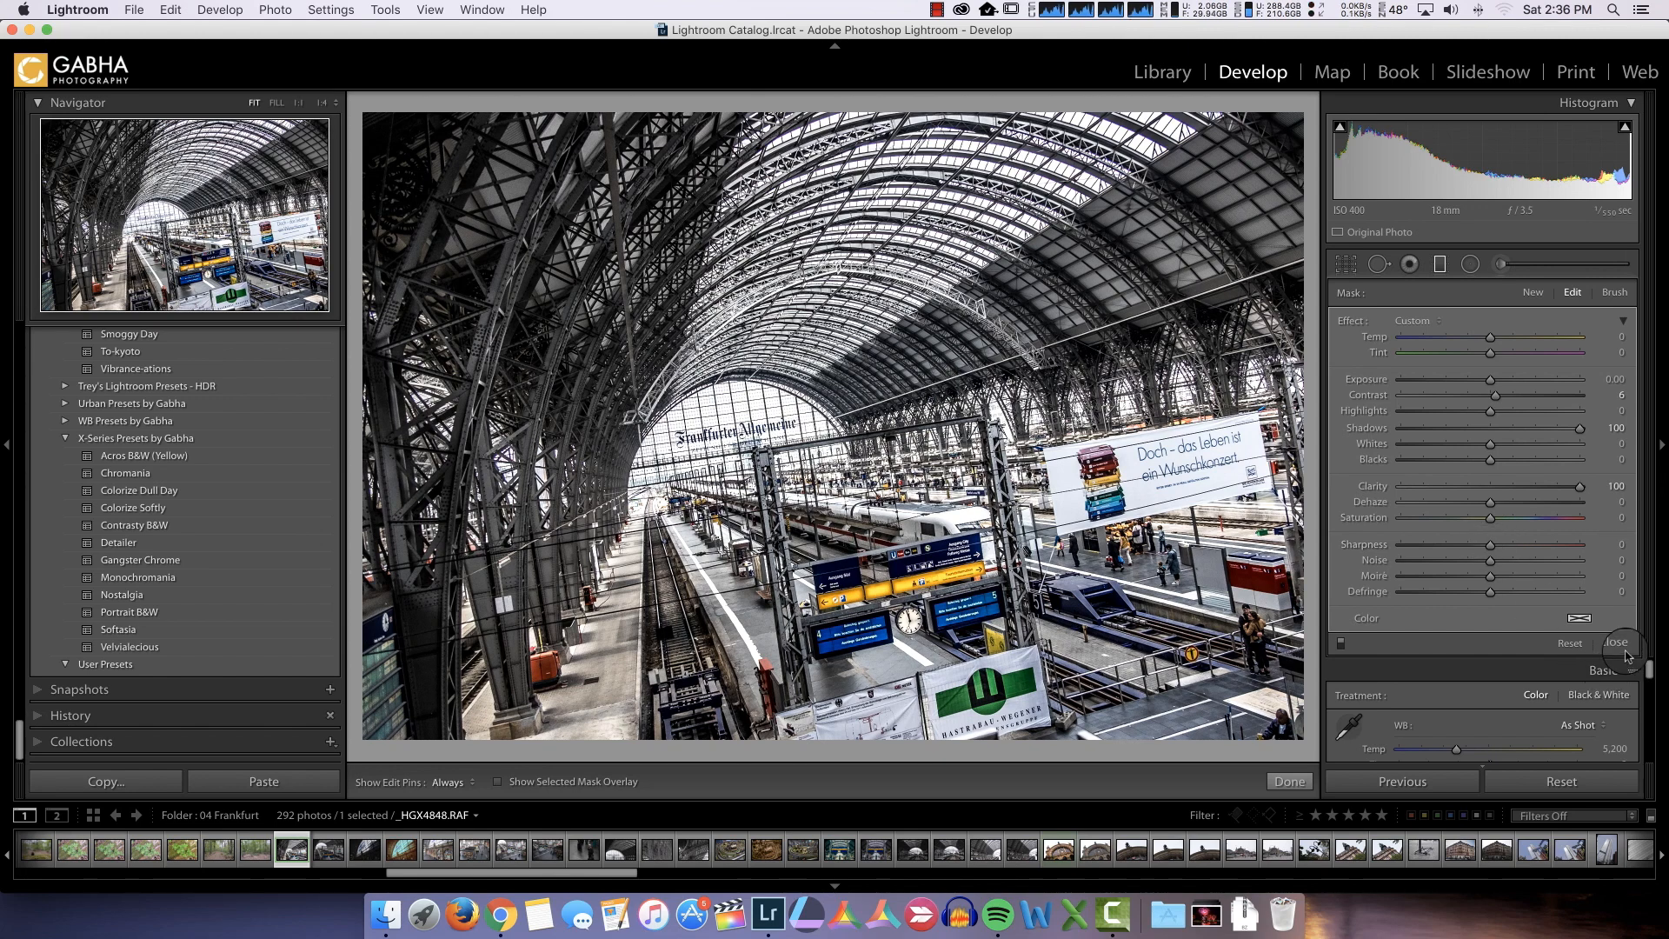
# Switch the graduated filter's effect off and on to judge its impact, and finish editing the filter
pyautogui.click(1341, 643)
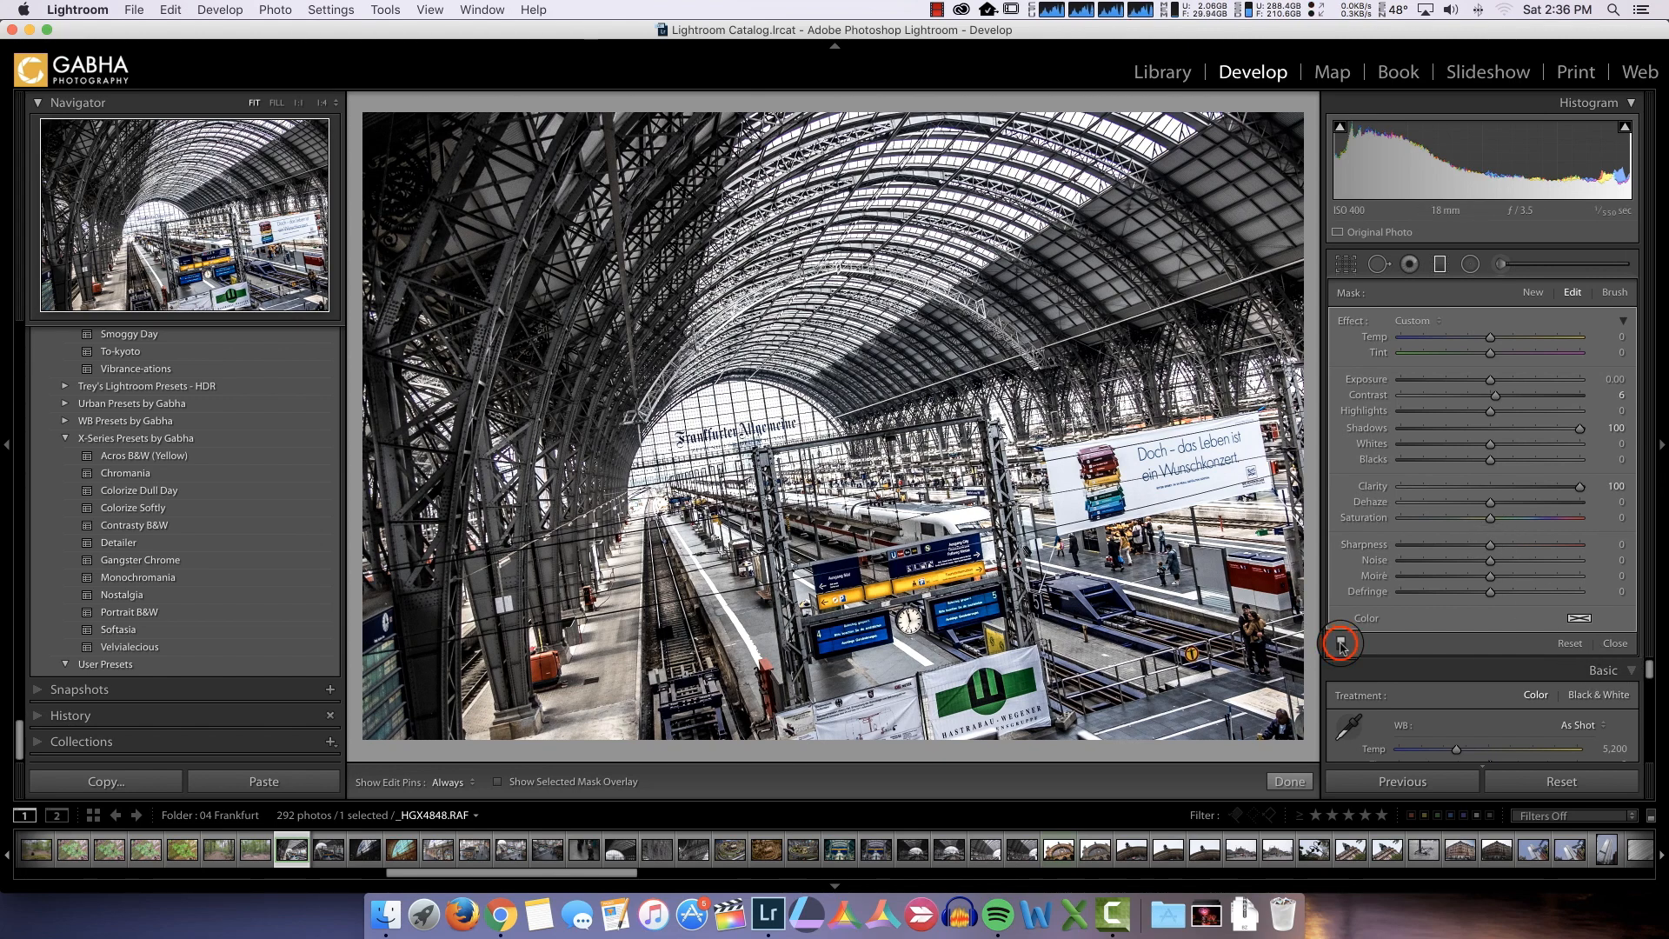
pyautogui.click(1341, 643)
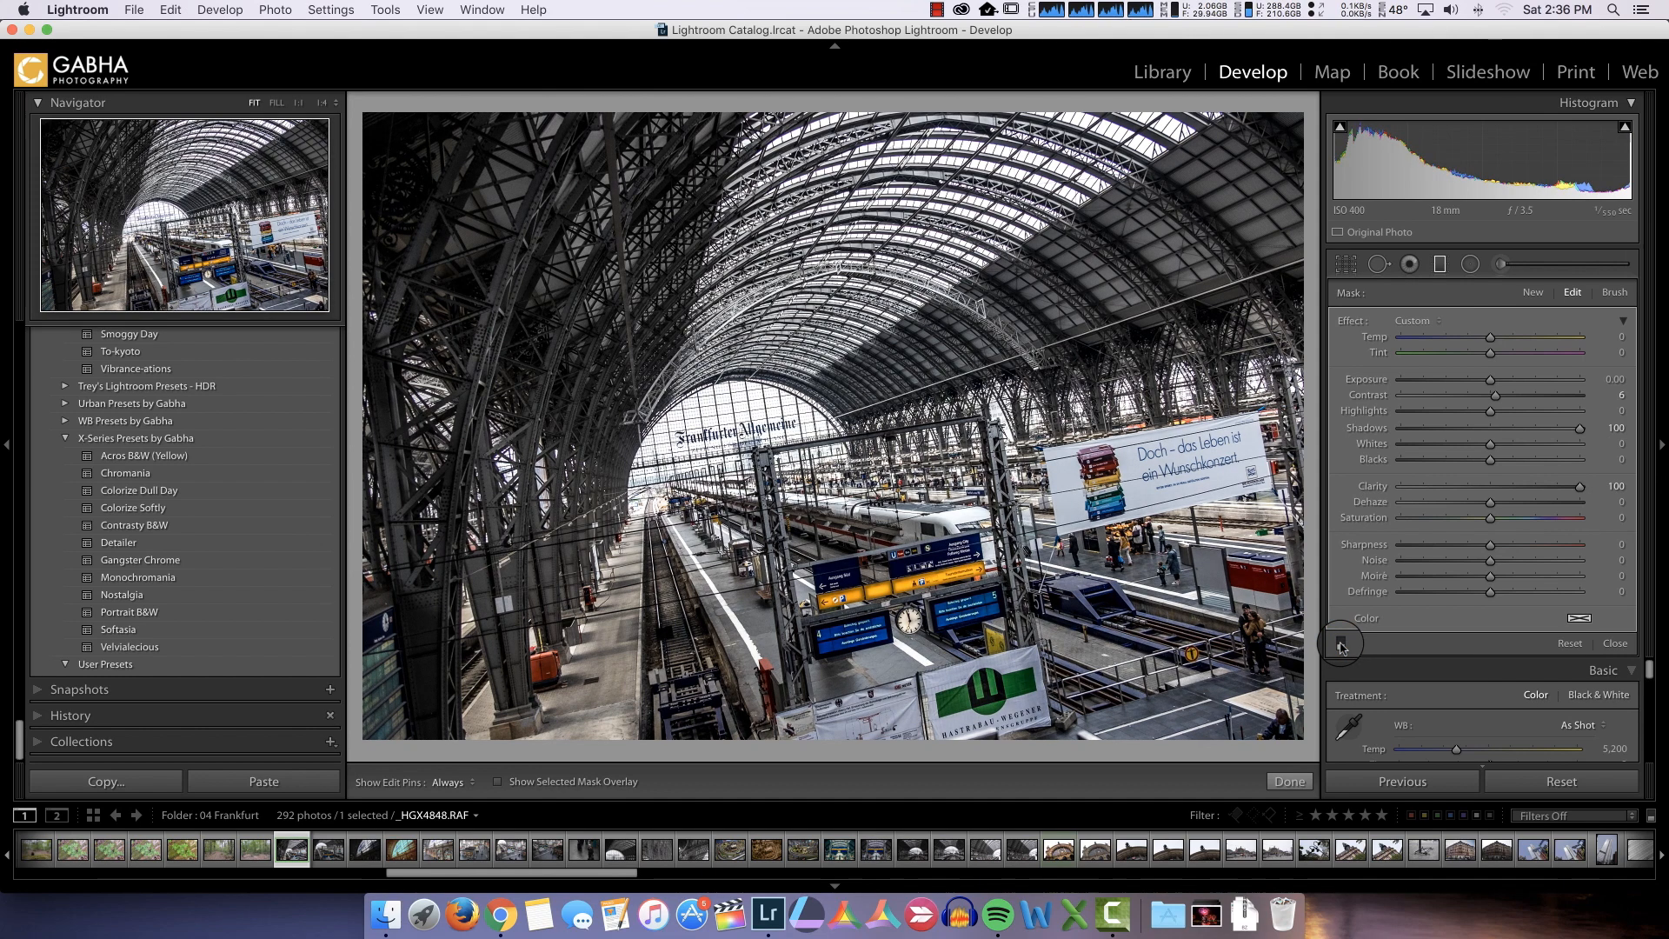
pyautogui.click(1340, 643)
pyautogui.click(1340, 643)
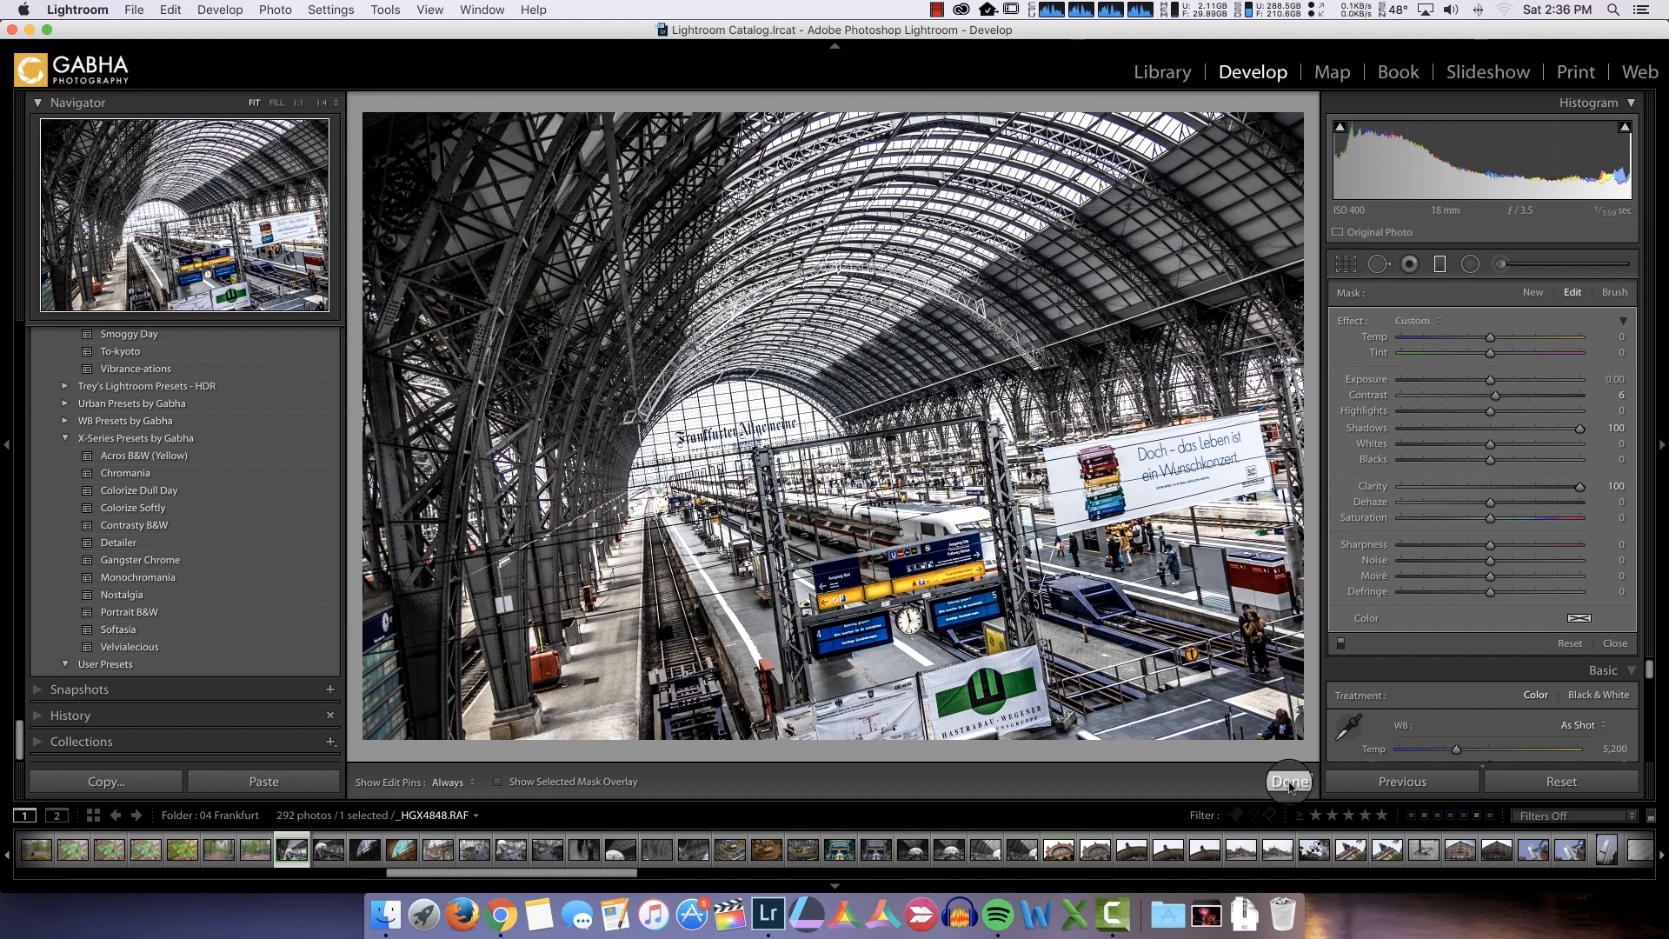
pyautogui.click(1442, 266)
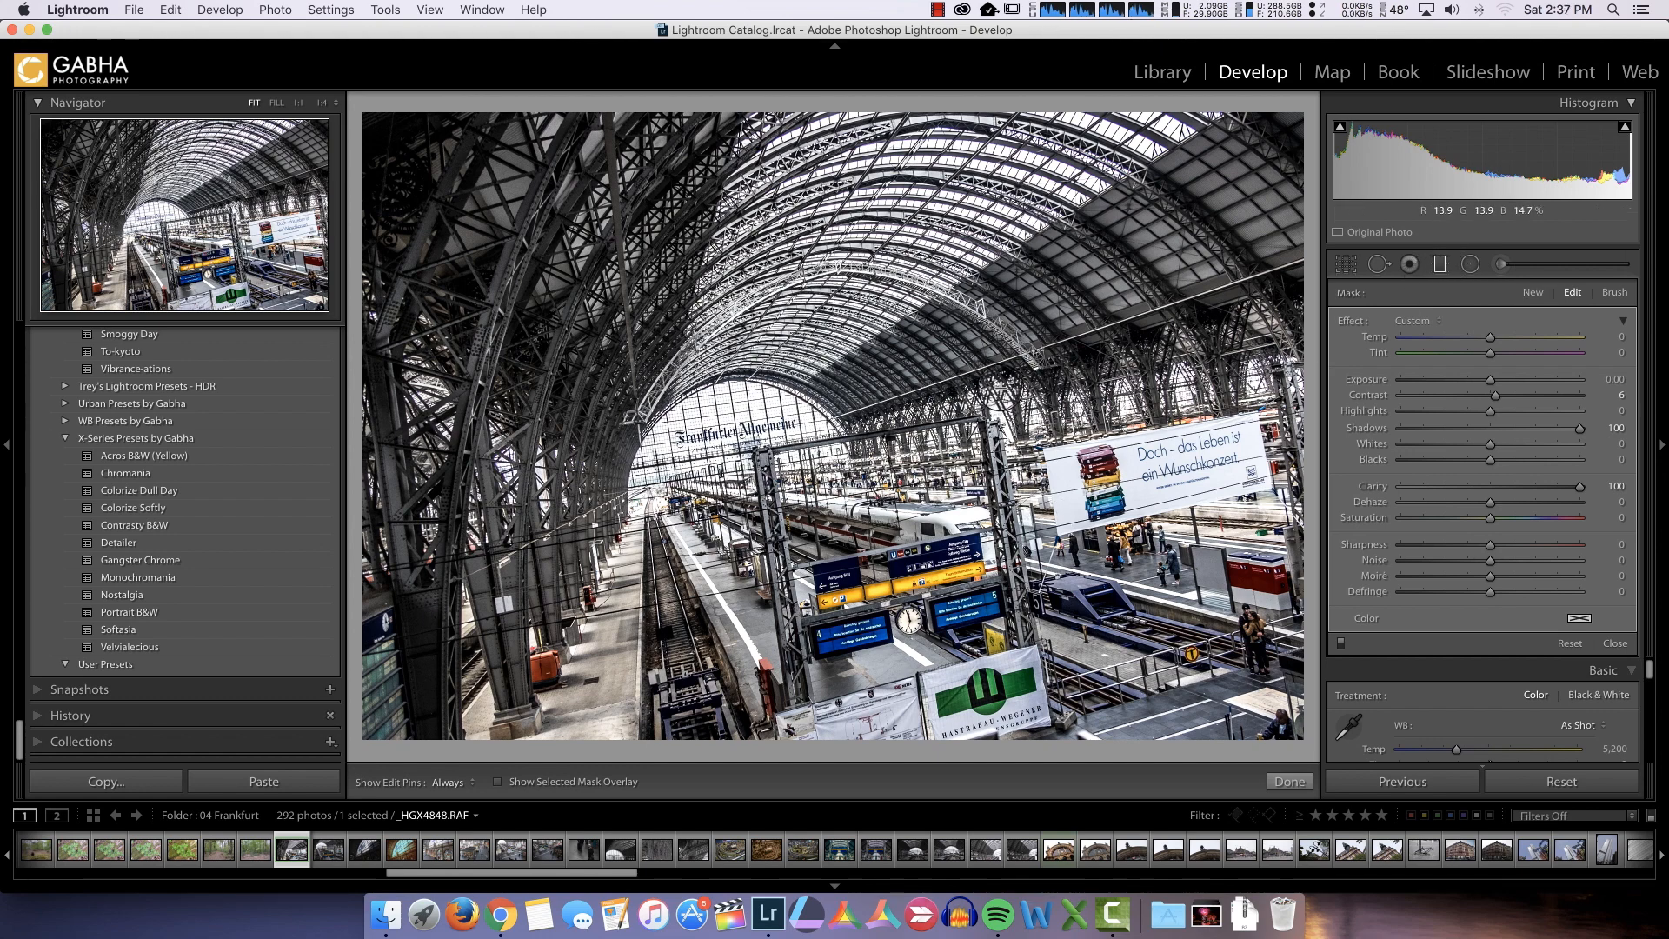
pyautogui.click(1291, 782)
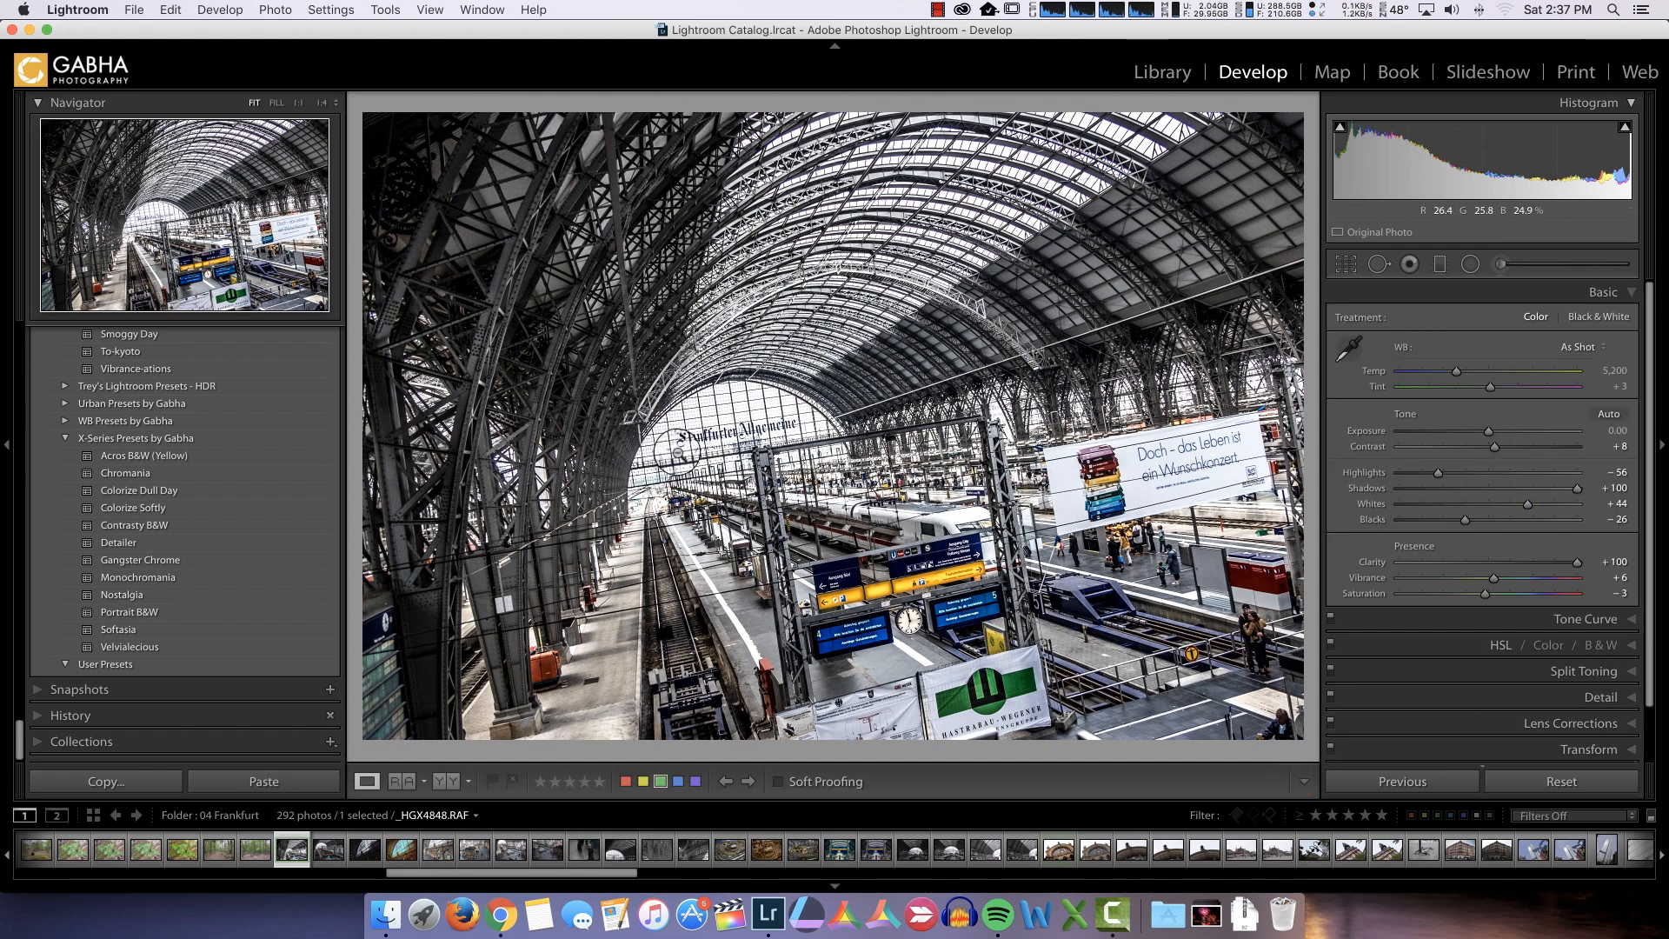
# Save the photo's current settings as a develop preset named HDR Frankfurt in the User Presets folder
pyautogui.scroll(10, 309, 452)
pyautogui.scroll(15, 306, 445)
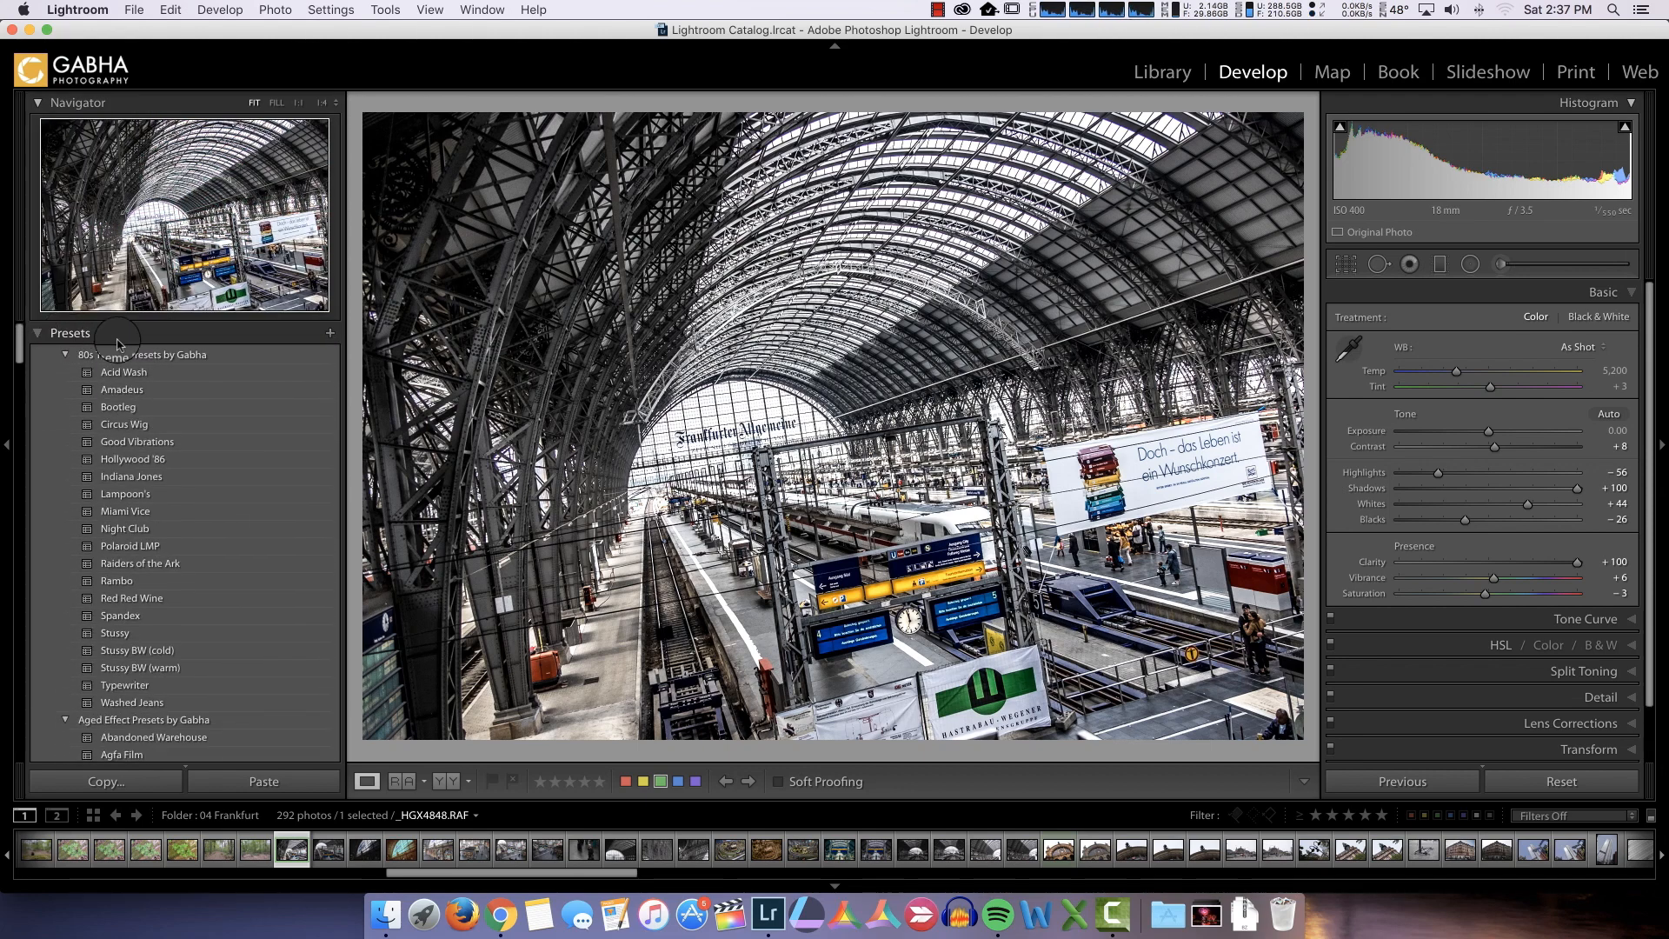
pyautogui.click(330, 334)
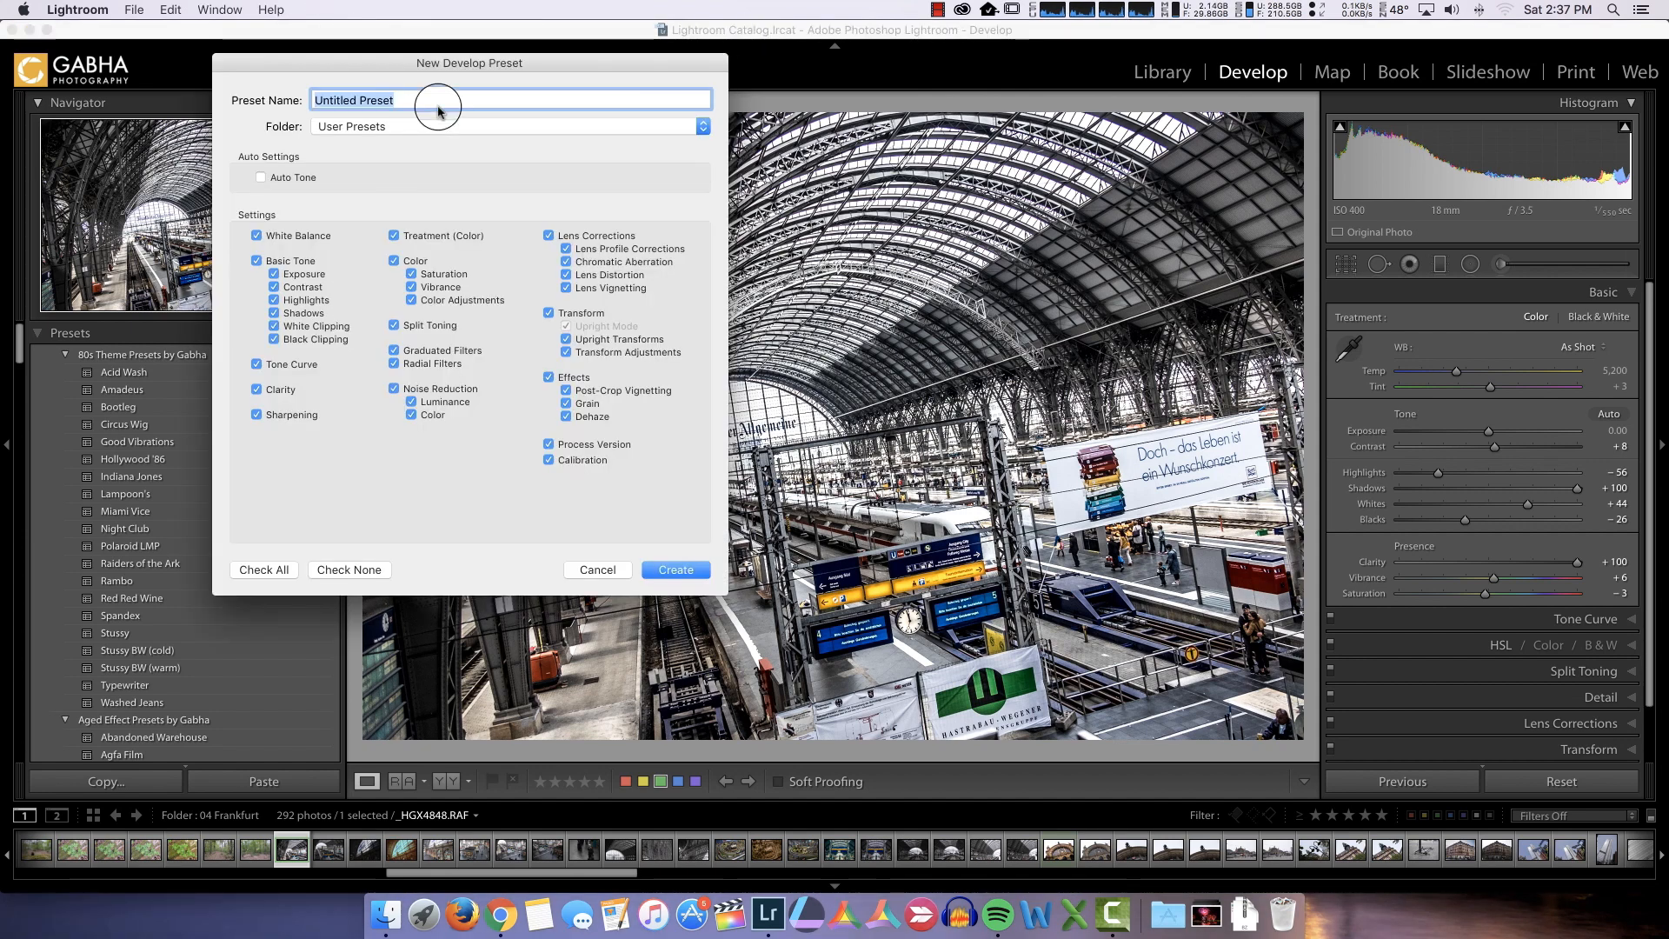
pyautogui.write('H')
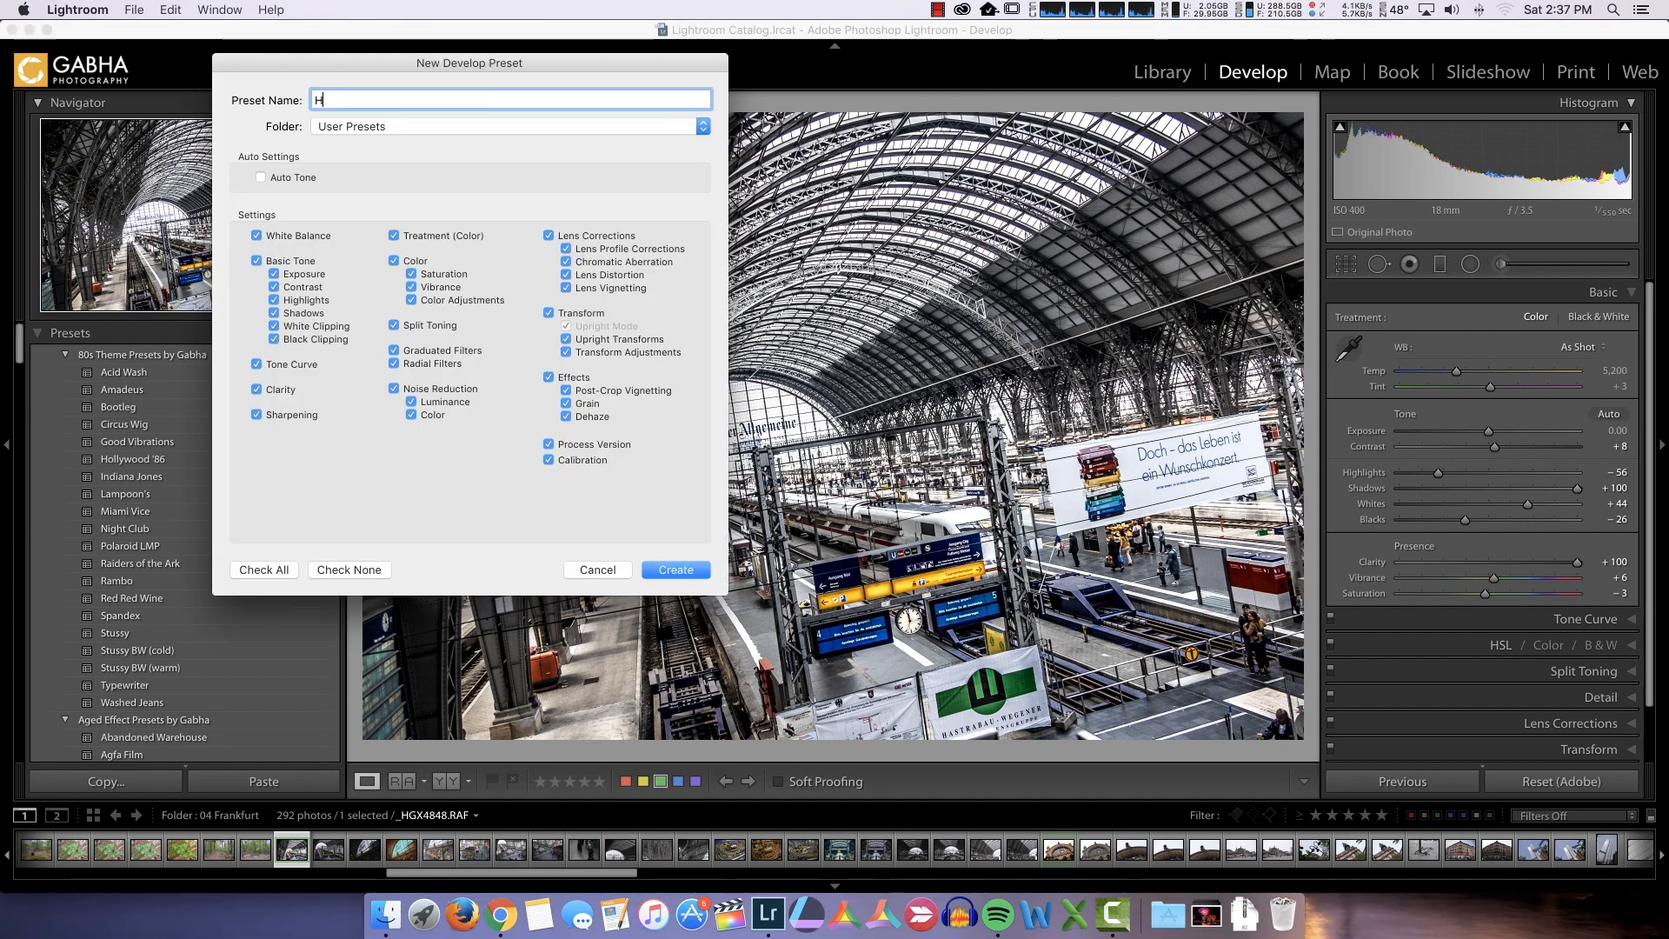
pyautogui.write('DR Frankfurt')
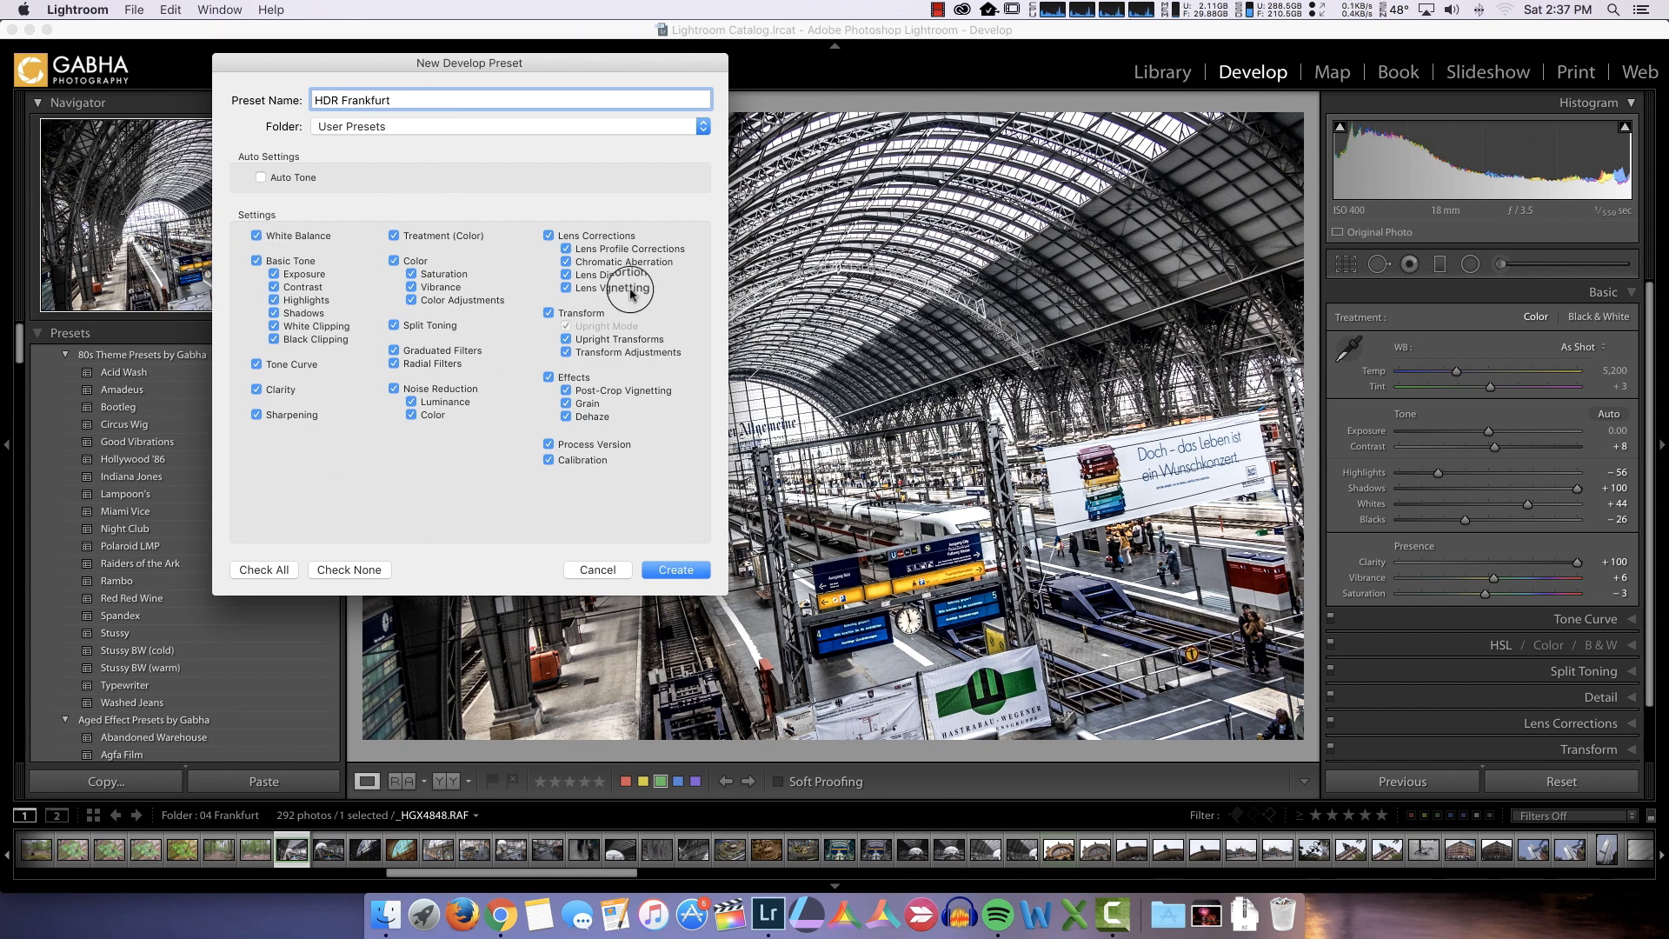
pyautogui.click(687, 570)
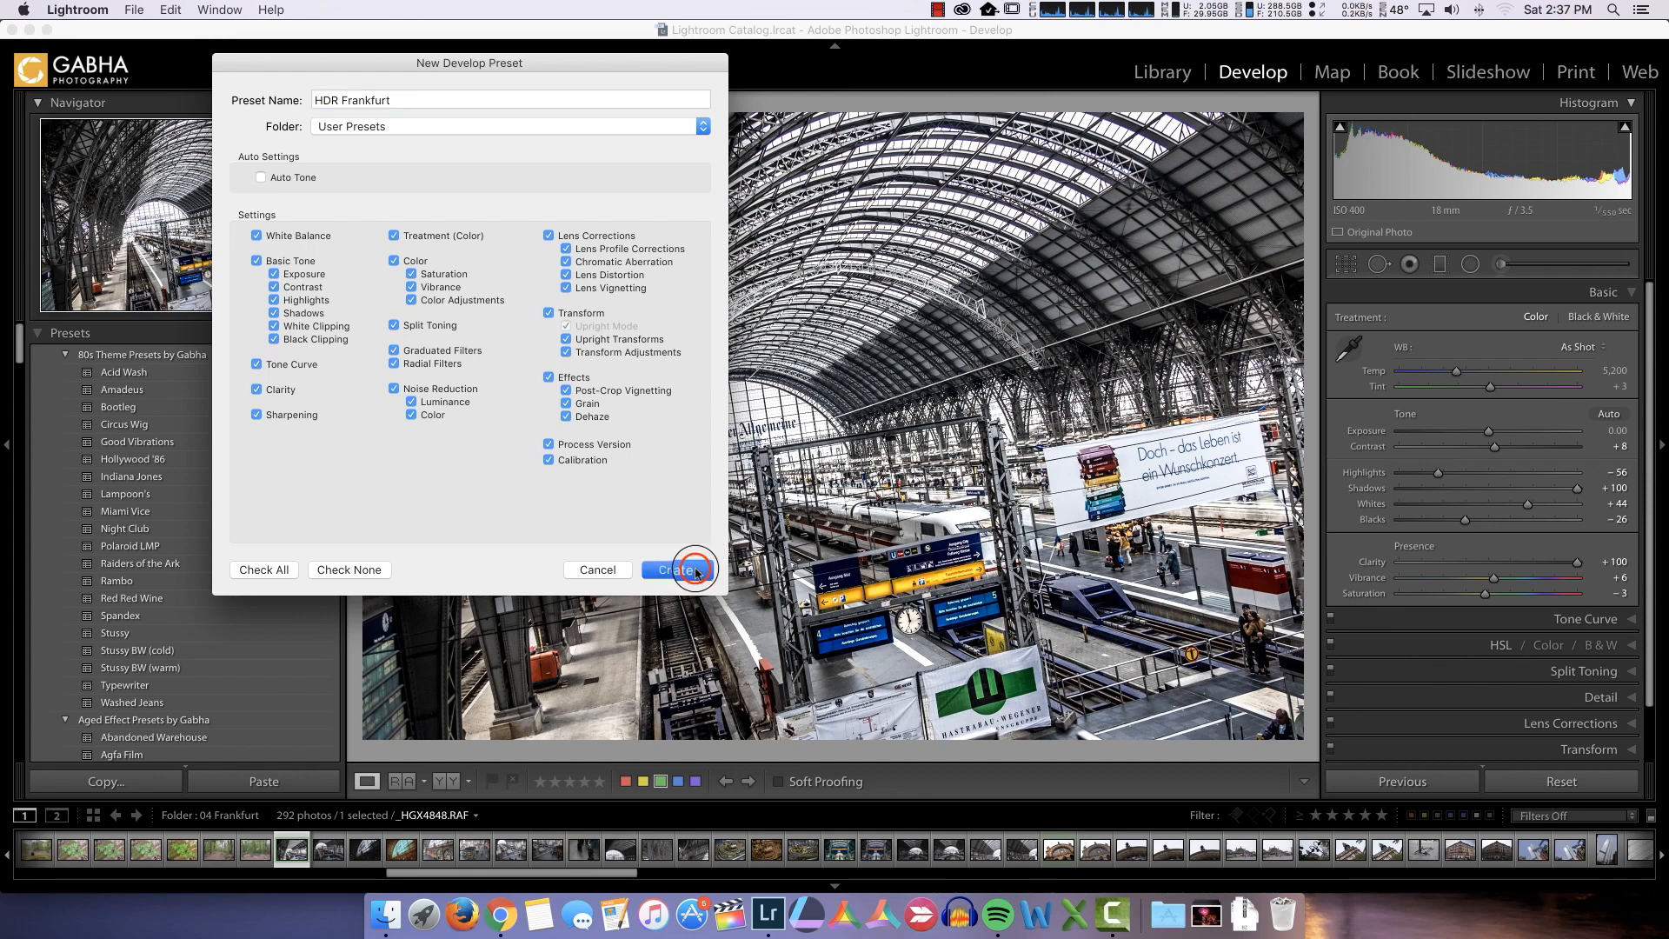
pyautogui.click(133, 756)
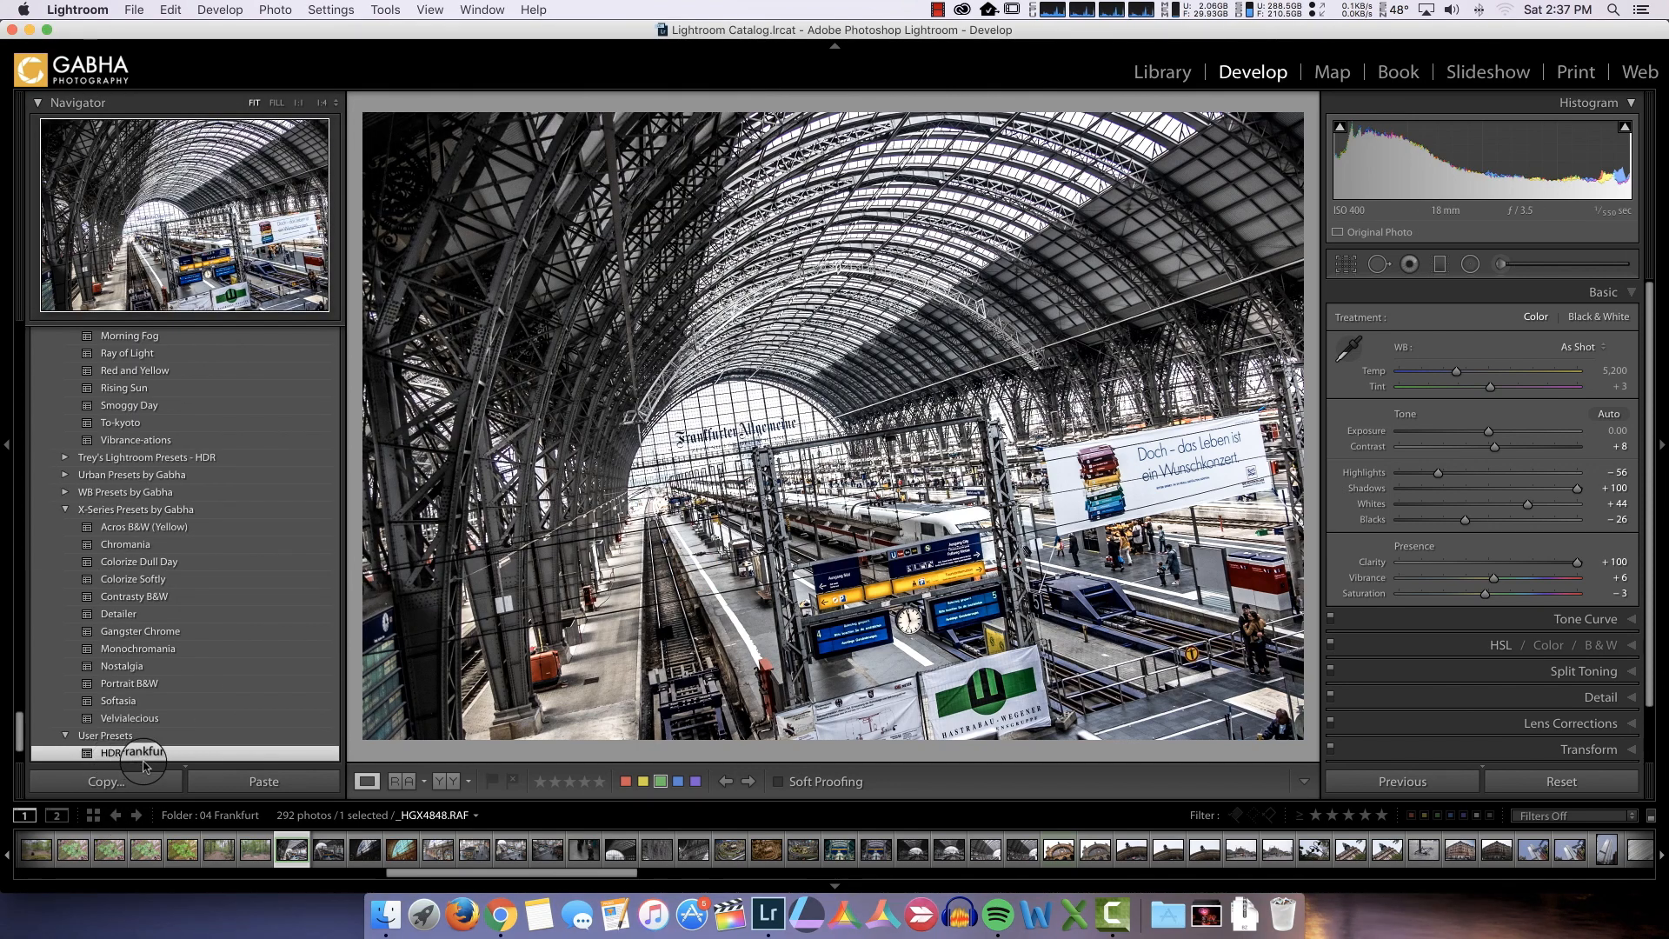
# Open the photo of the Hauptbahnhof facade with the clock and apply the HDR Frankfurt preset to it
pyautogui.click(1018, 854)
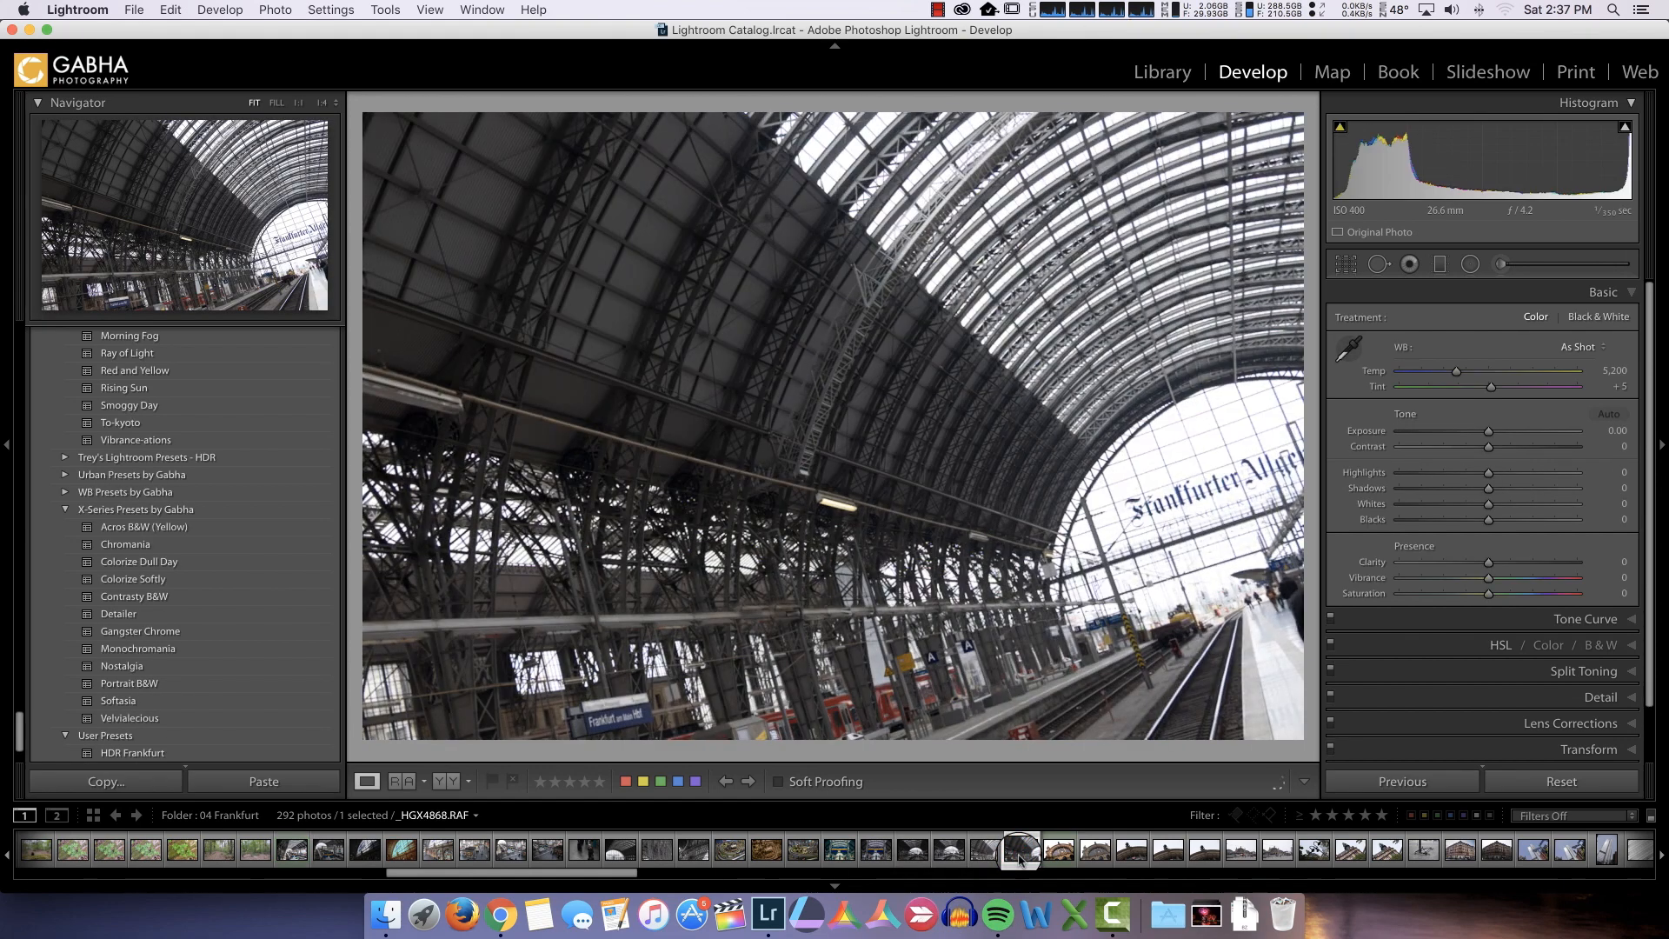
pyautogui.click(1100, 851)
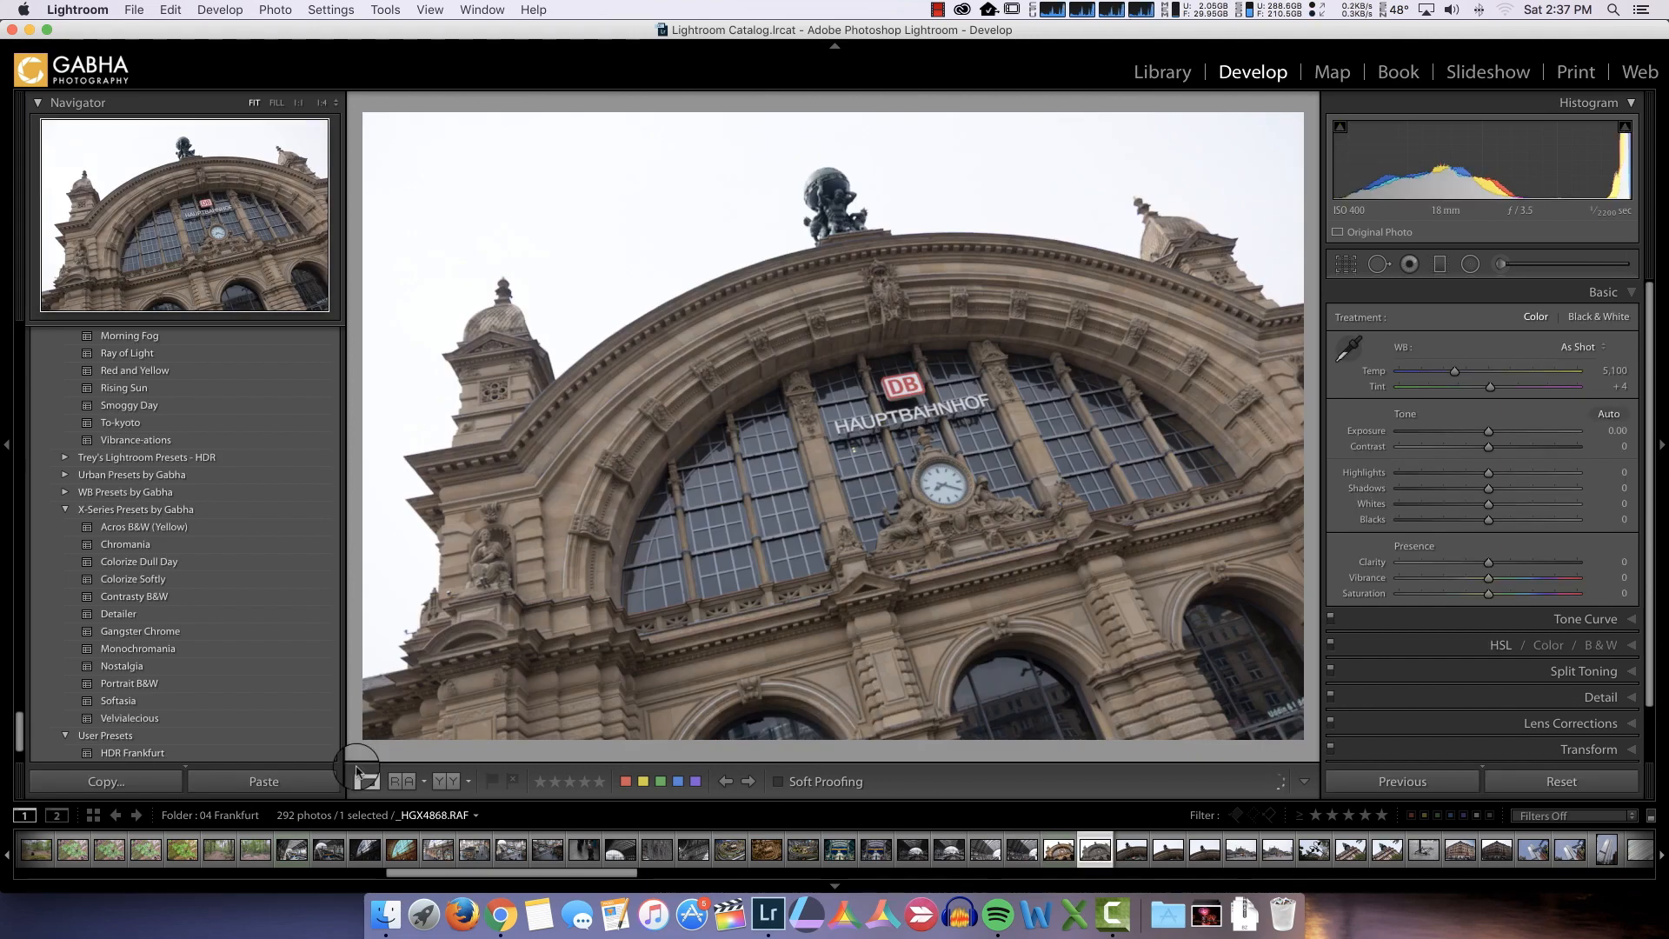
pyautogui.click(132, 753)
pyautogui.click(133, 754)
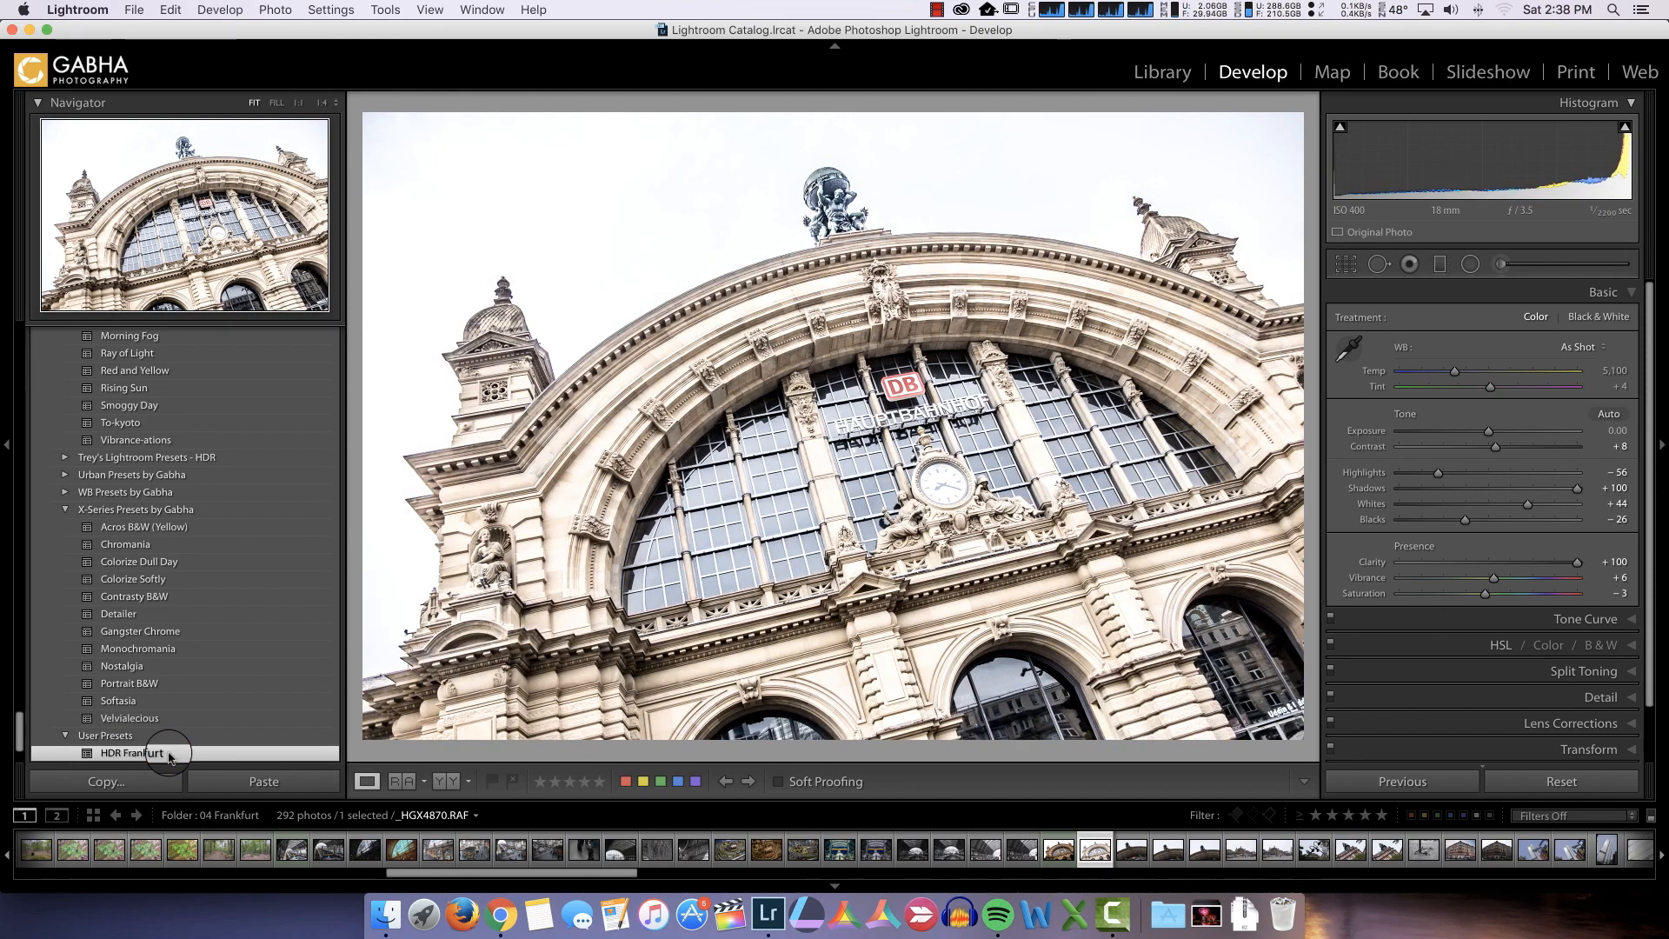
# Lower the facade photo's Exposure to -1.00 and toggle its before view on and off
pyautogui.click(1488, 434)
pyautogui.click(1488, 435)
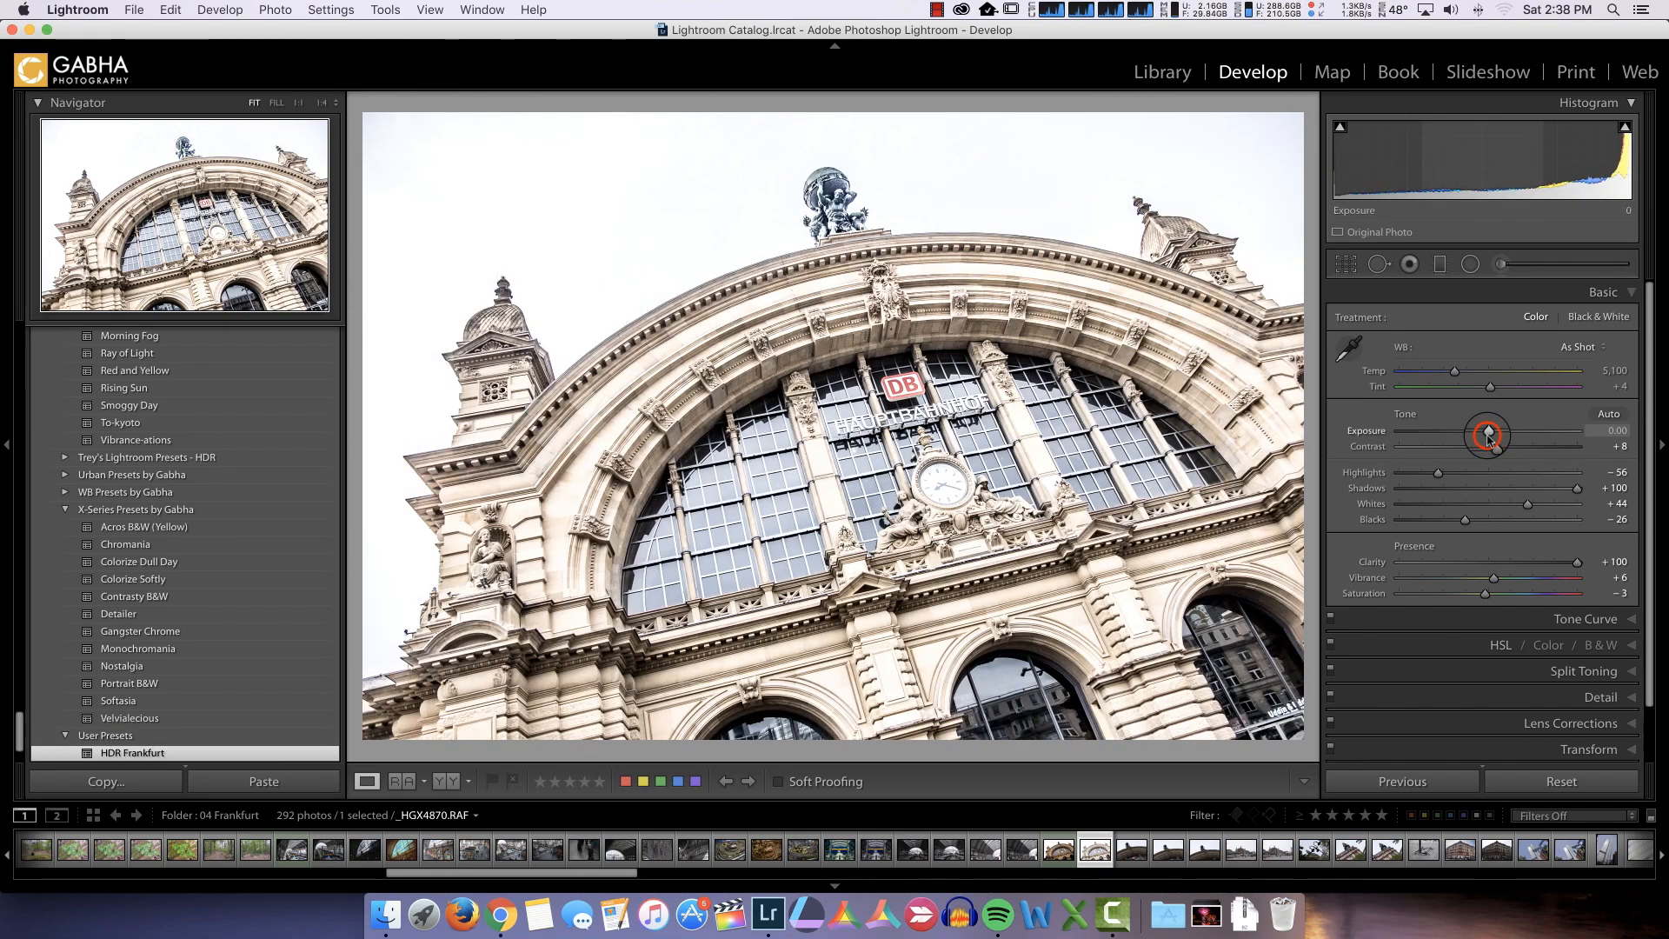
pyautogui.moveTo(1491, 439); pyautogui.dragTo(1470, 444)
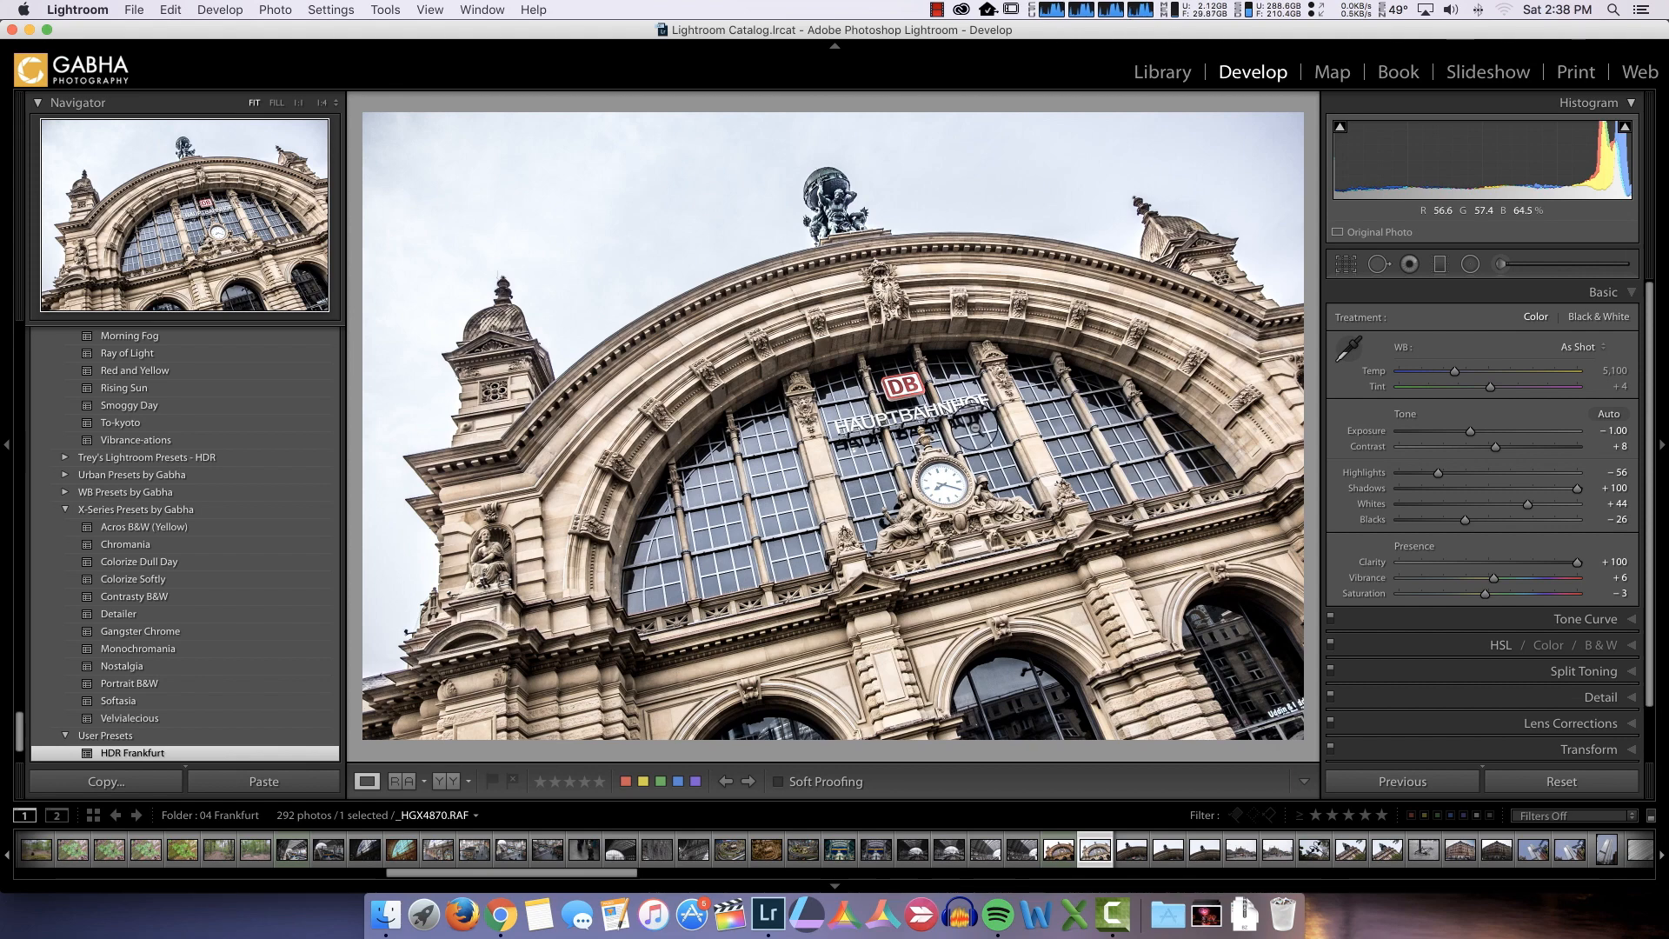
pyautogui.press('\\')
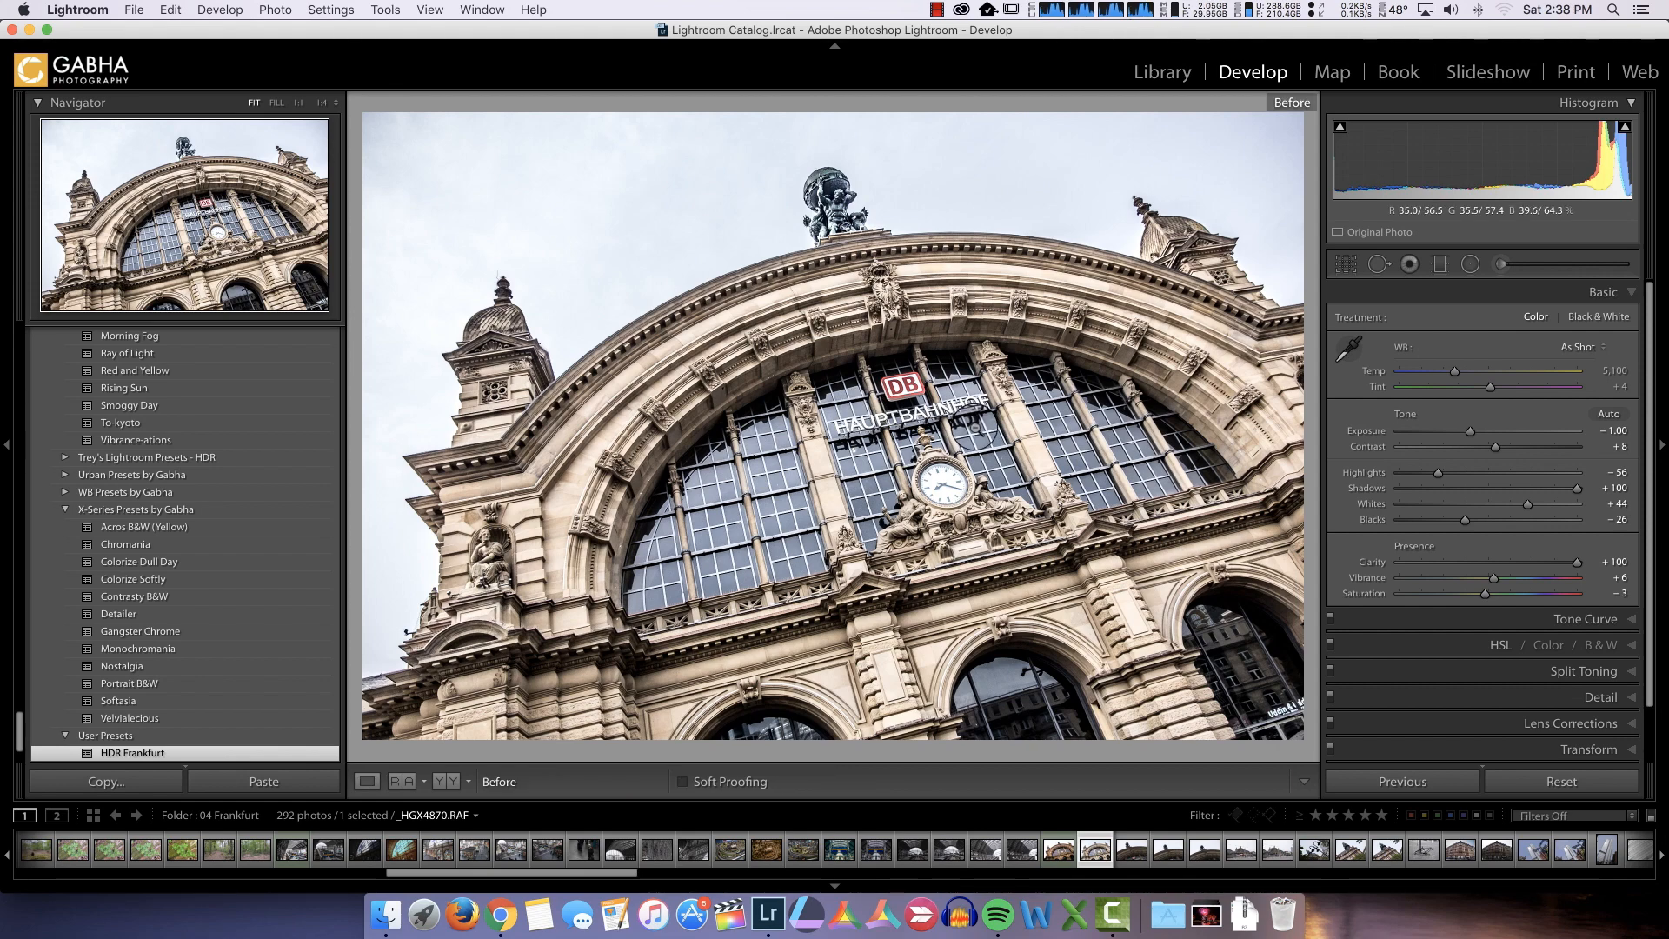
pyautogui.press('\\')
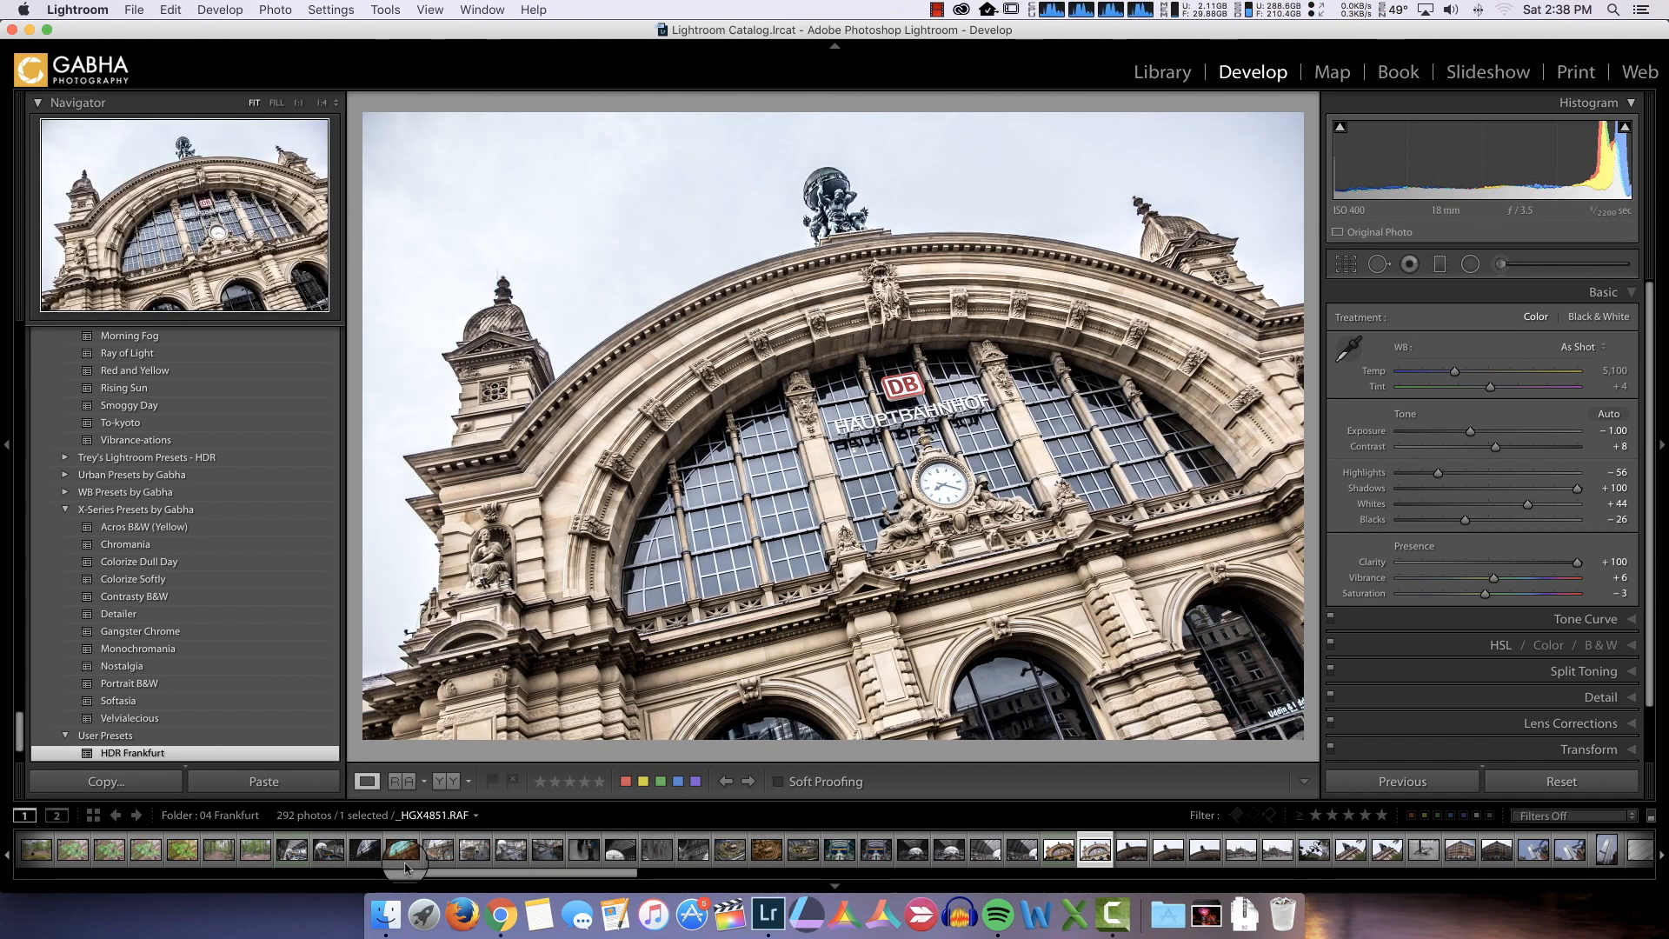
# Return to the train station interior photo and compare its before and after views
pyautogui.click(292, 849)
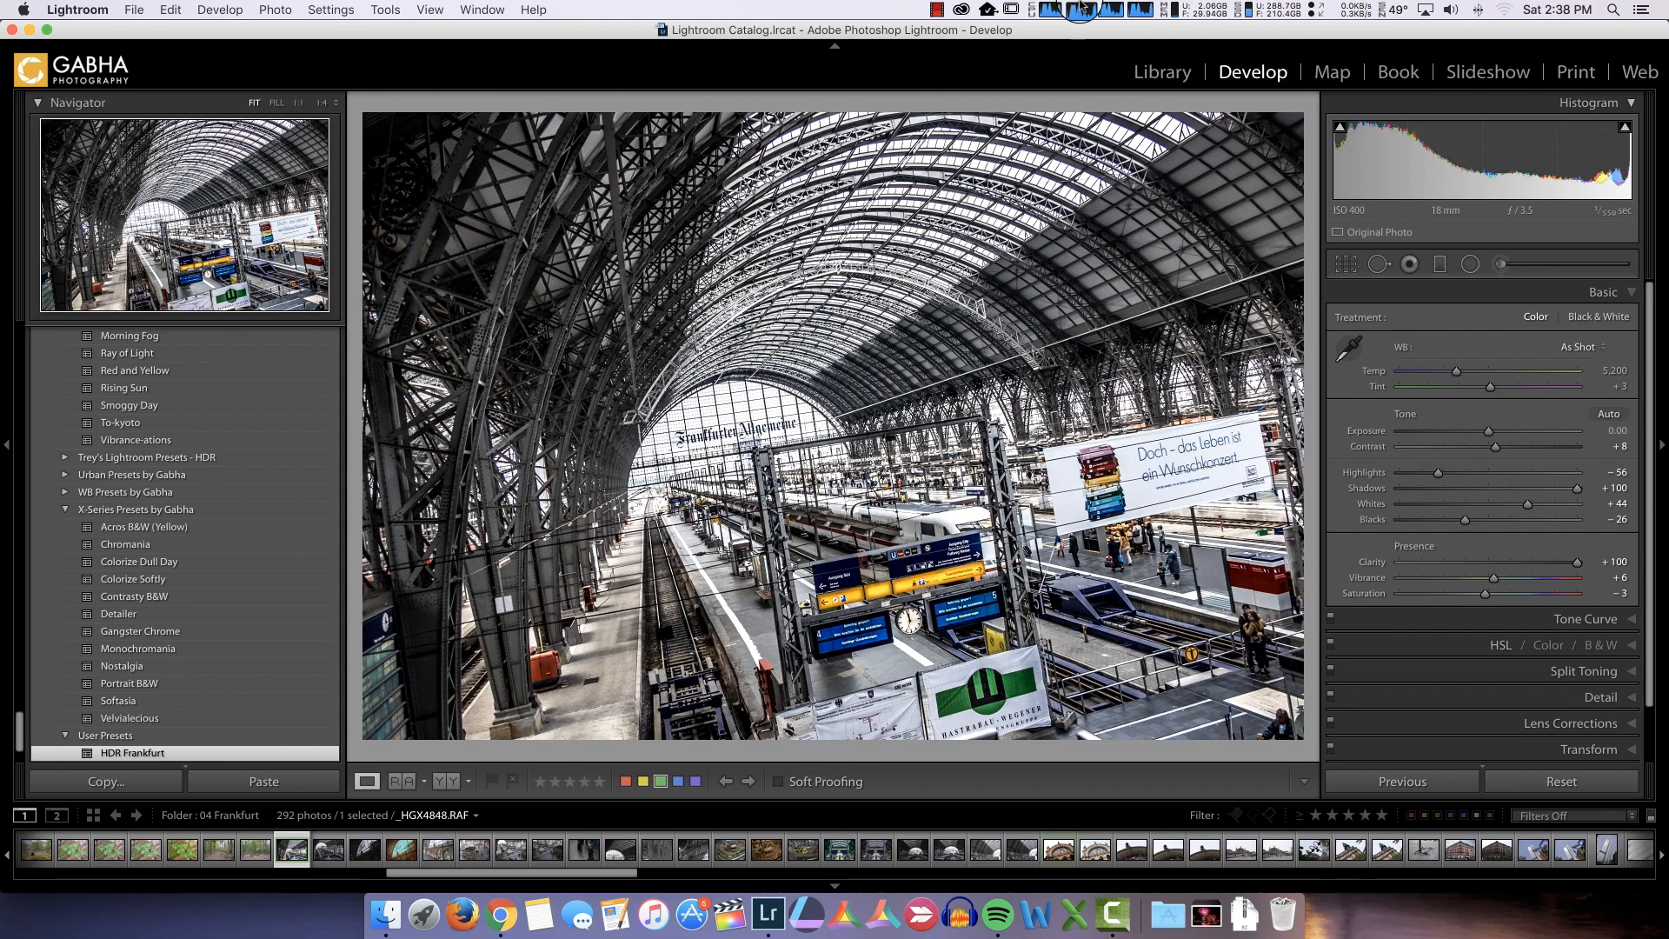
pyautogui.press('\\')
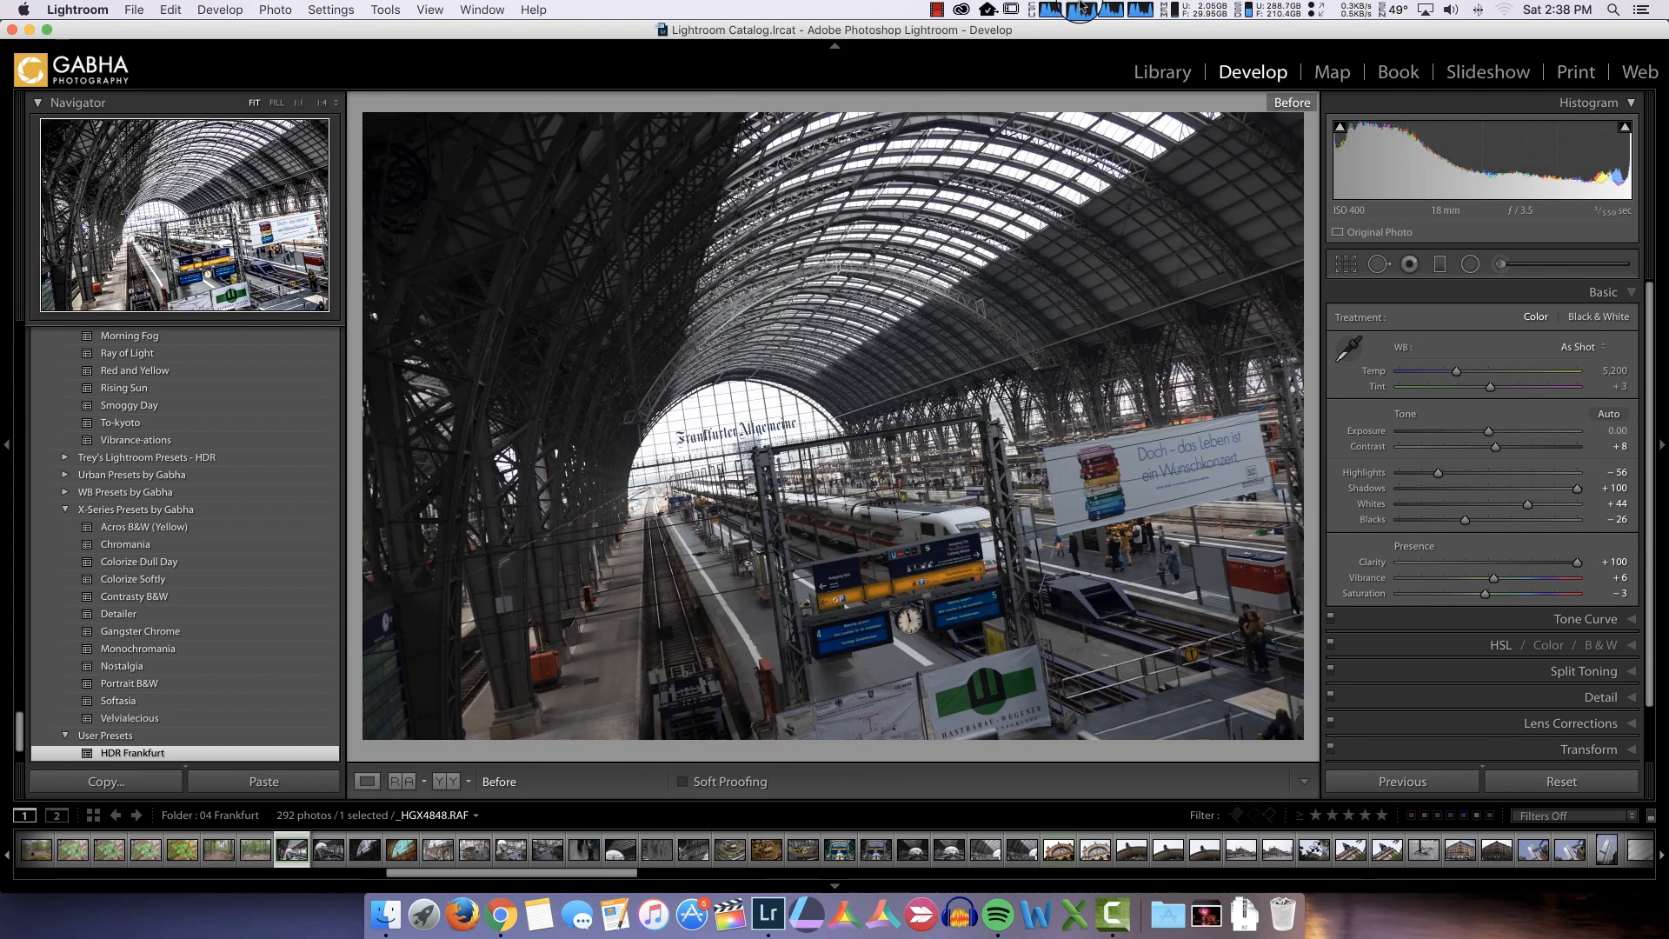
pyautogui.press('\\')
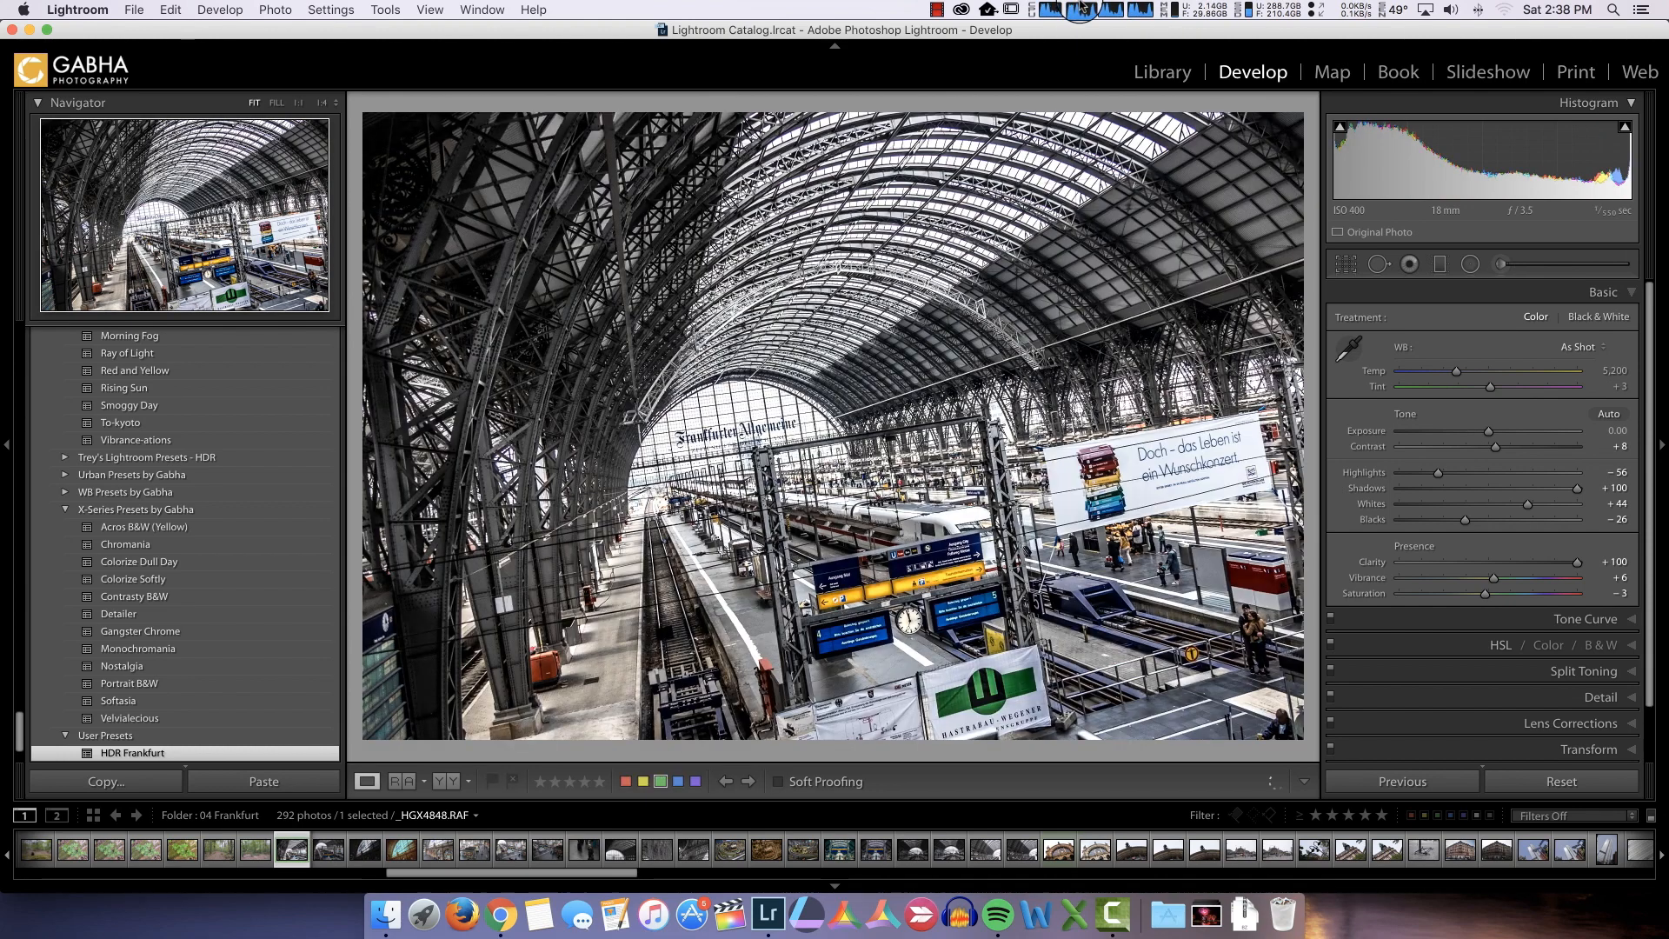